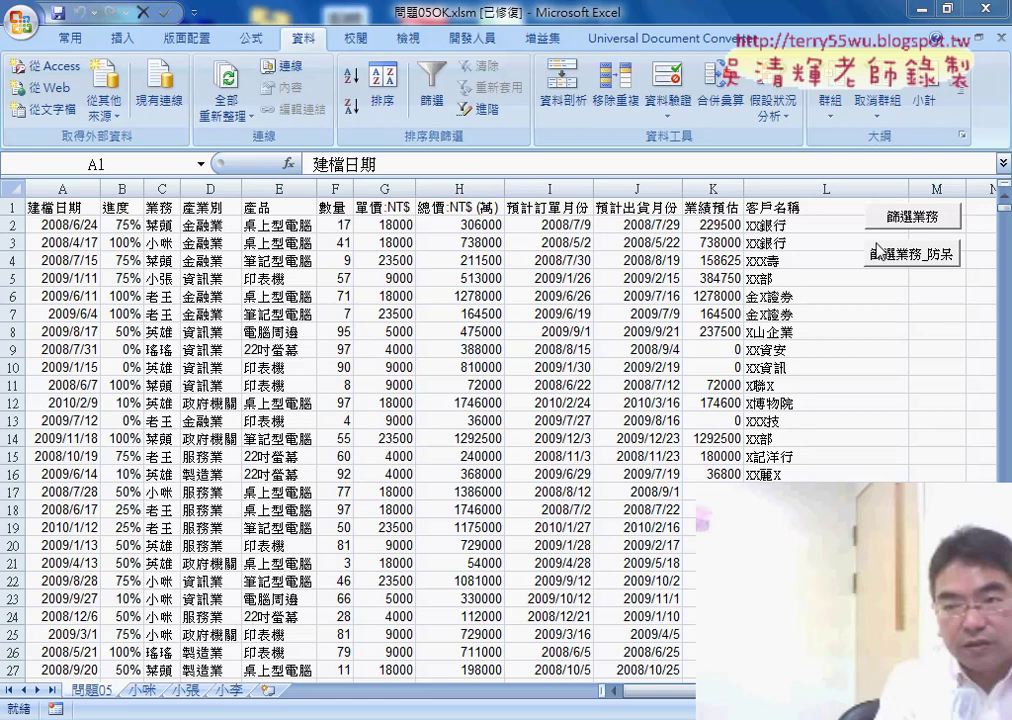
- Open the Visual Basic editor and enlarge it to show Module1's 篩選業務 sub through End Sub
click(472, 38)
click(40, 88)
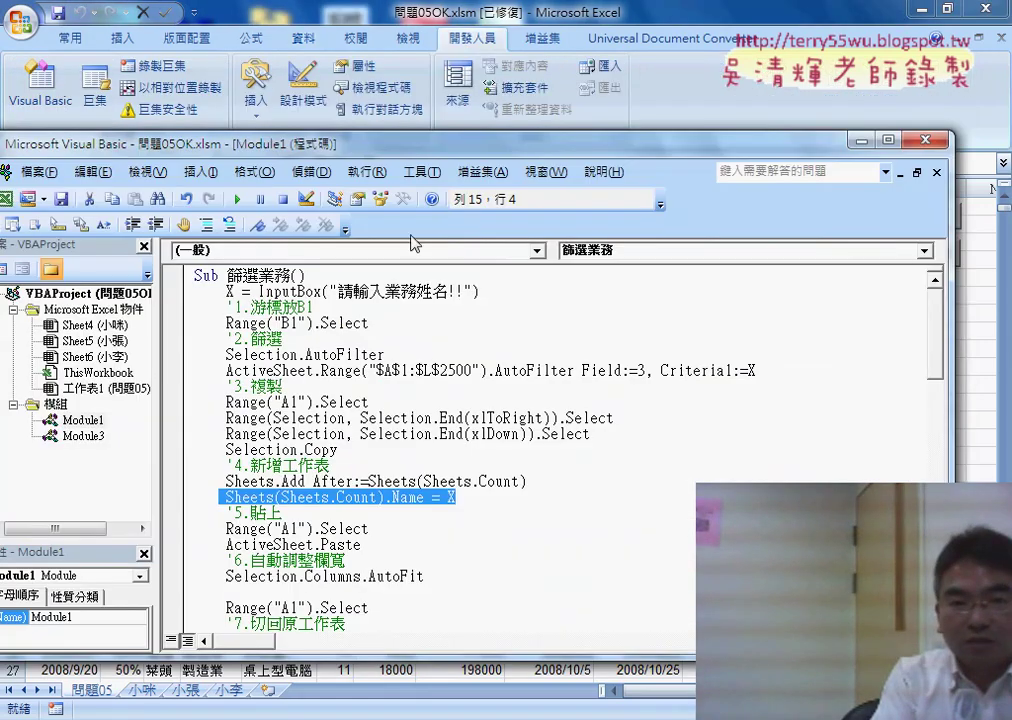
drag(345, 143, 400, 55)
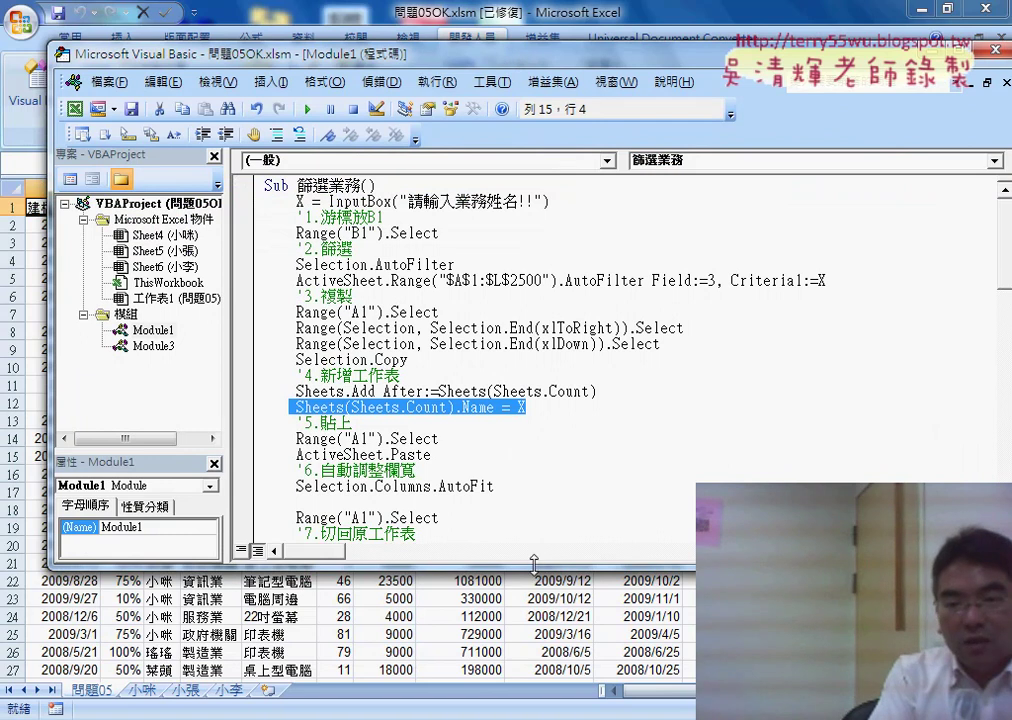
drag(534, 562, 549, 660)
- Read through the 篩選業務 code around the sheet-naming, AutoFit and Range("A1").Select lines
click(447, 377)
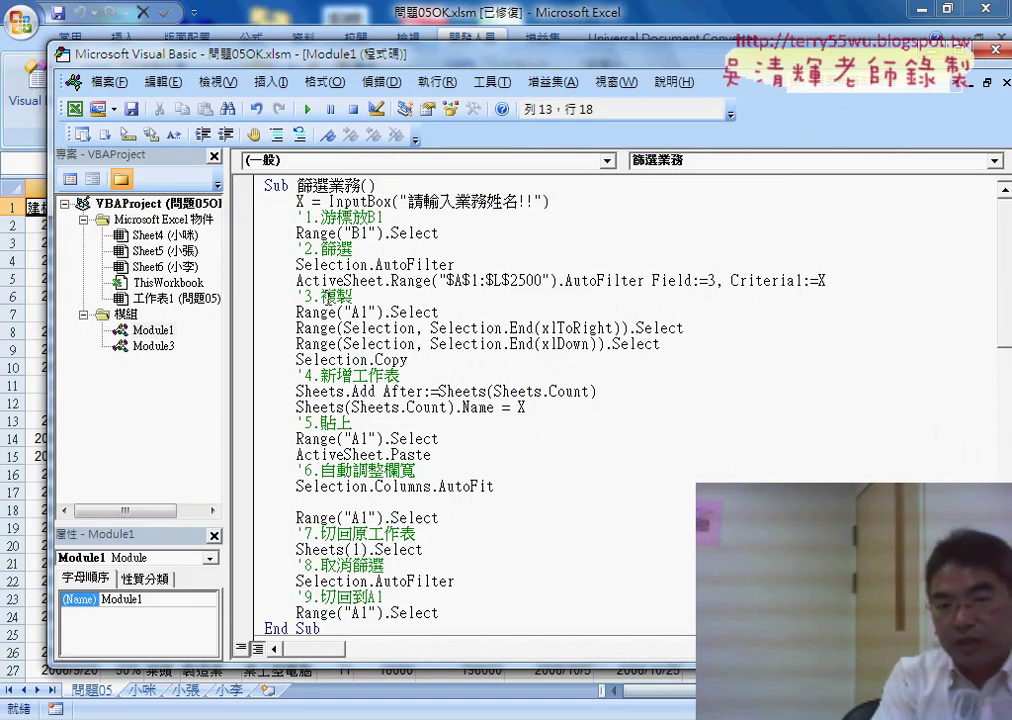
key(Left)
key(Left)
key(Left)
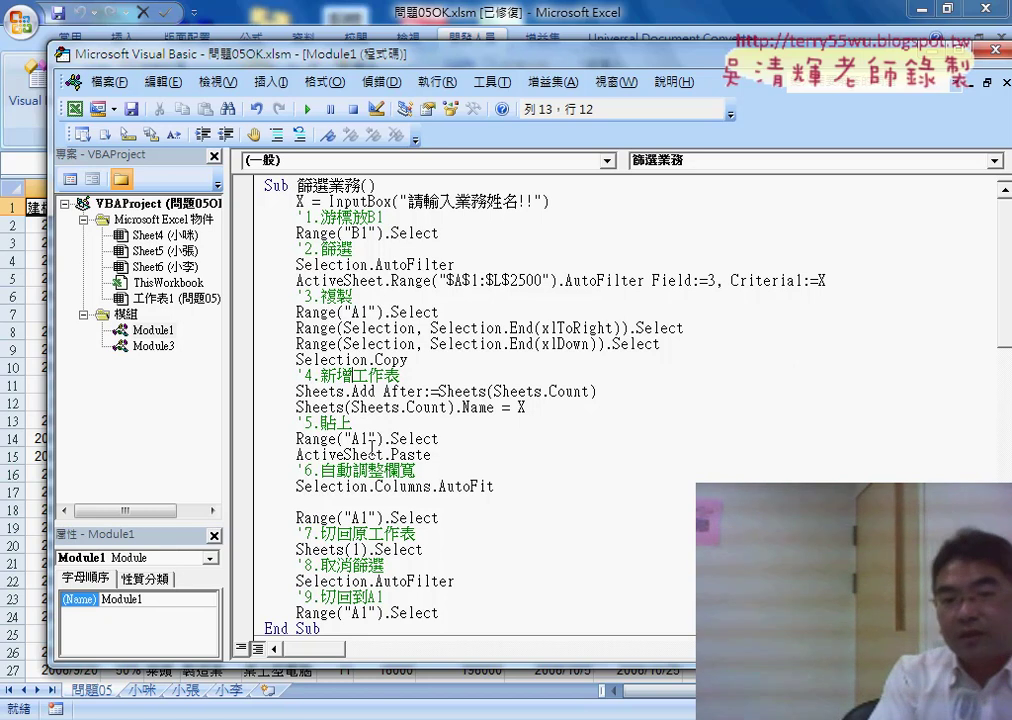
scroll(372, 460, down, 1)
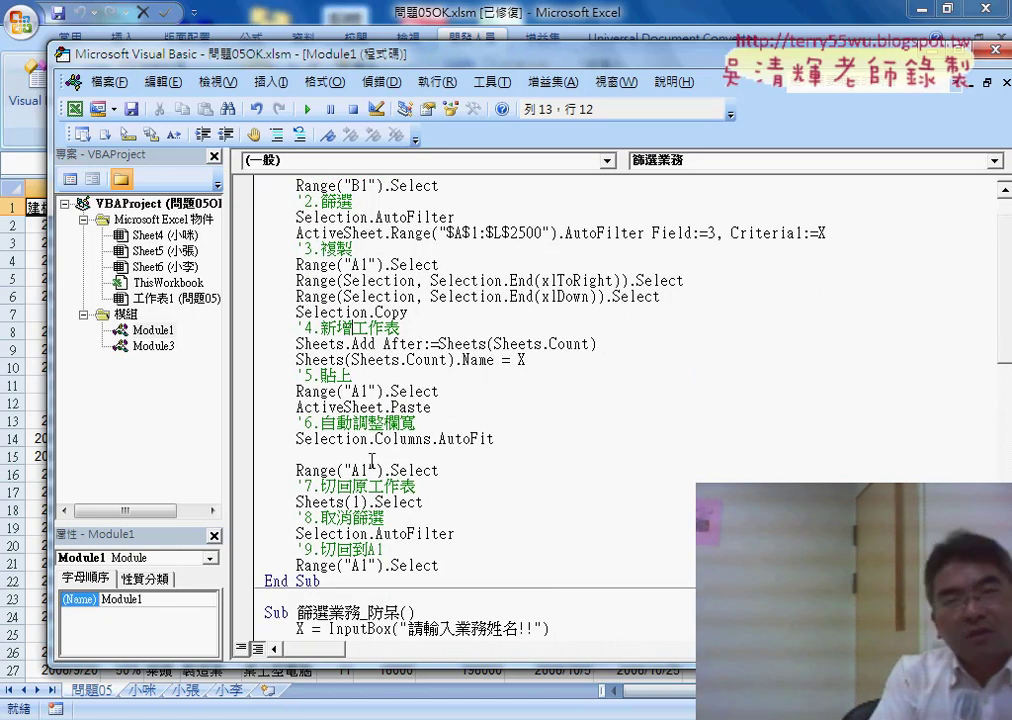
click(368, 455)
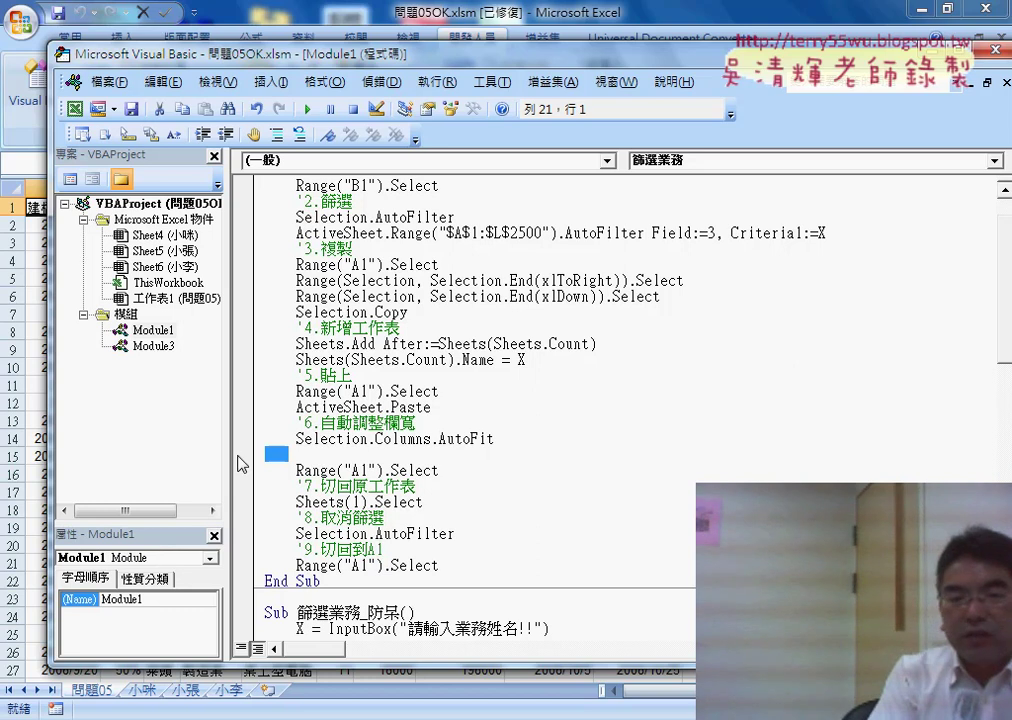
click(383, 470)
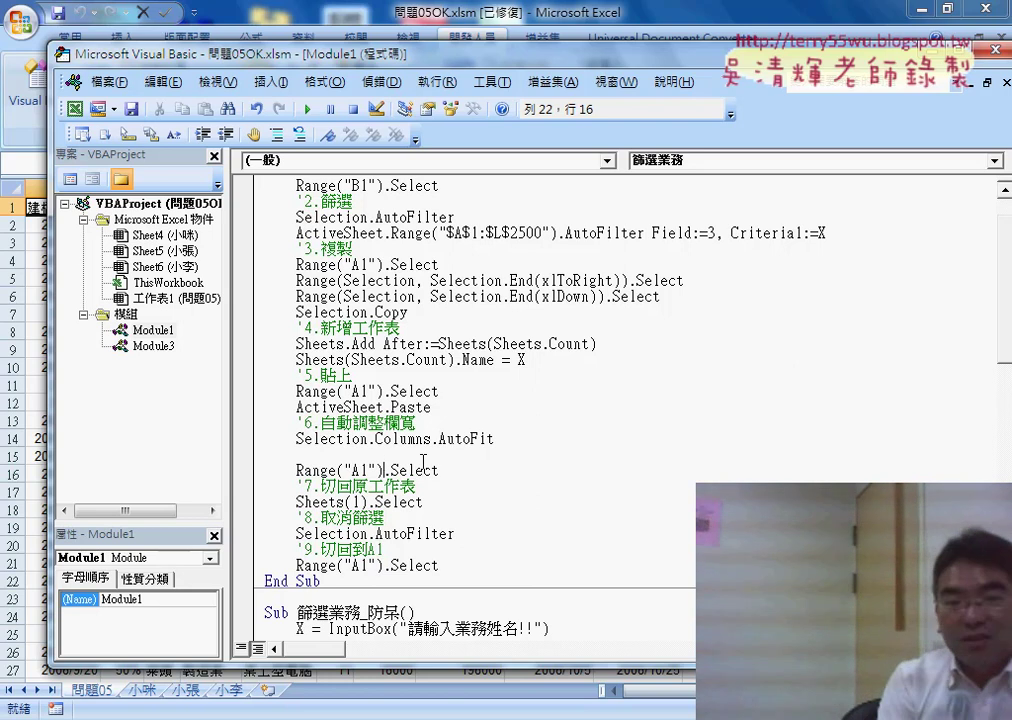
scroll(449, 392, up, 1)
drag(441, 313, 296, 313)
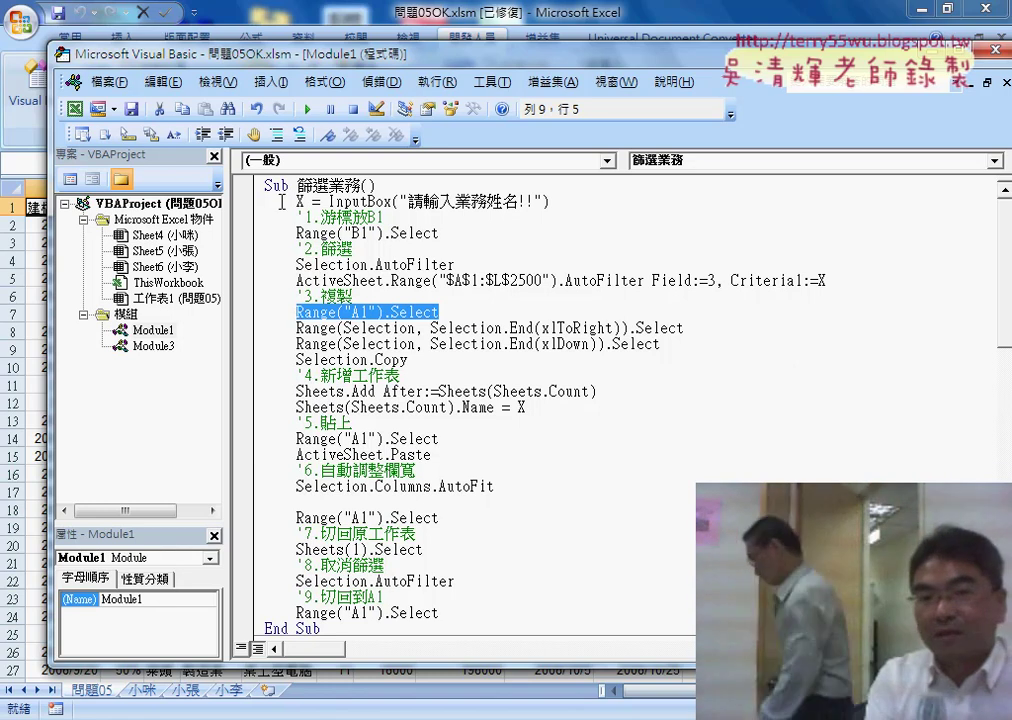
drag(296, 202, 552, 203)
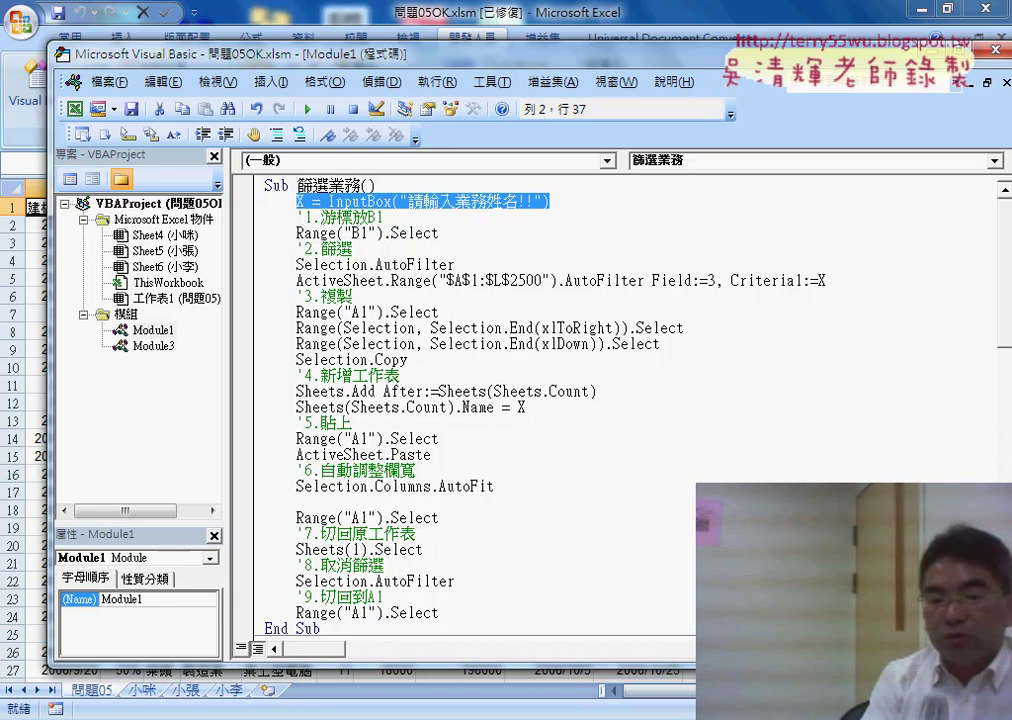
mouse_move(455, 716)
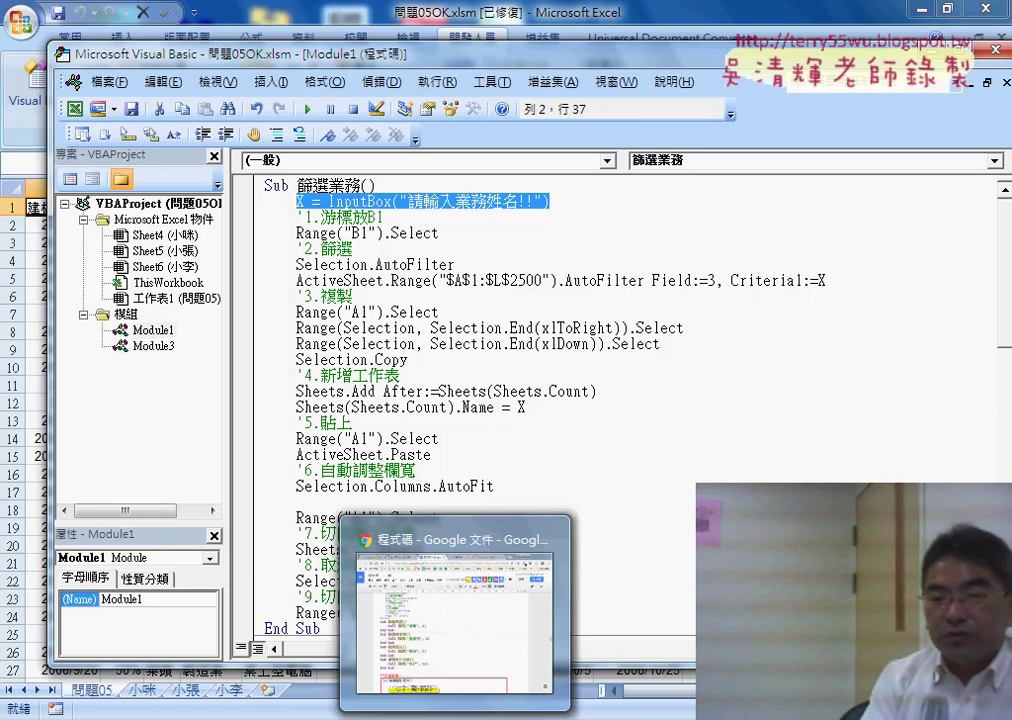
- Switch to the Google Docs 程式碼 notes and scroll up to the error-proofing section
click(462, 649)
scroll(463, 648, down, 10)
scroll(462, 650, up, 3)
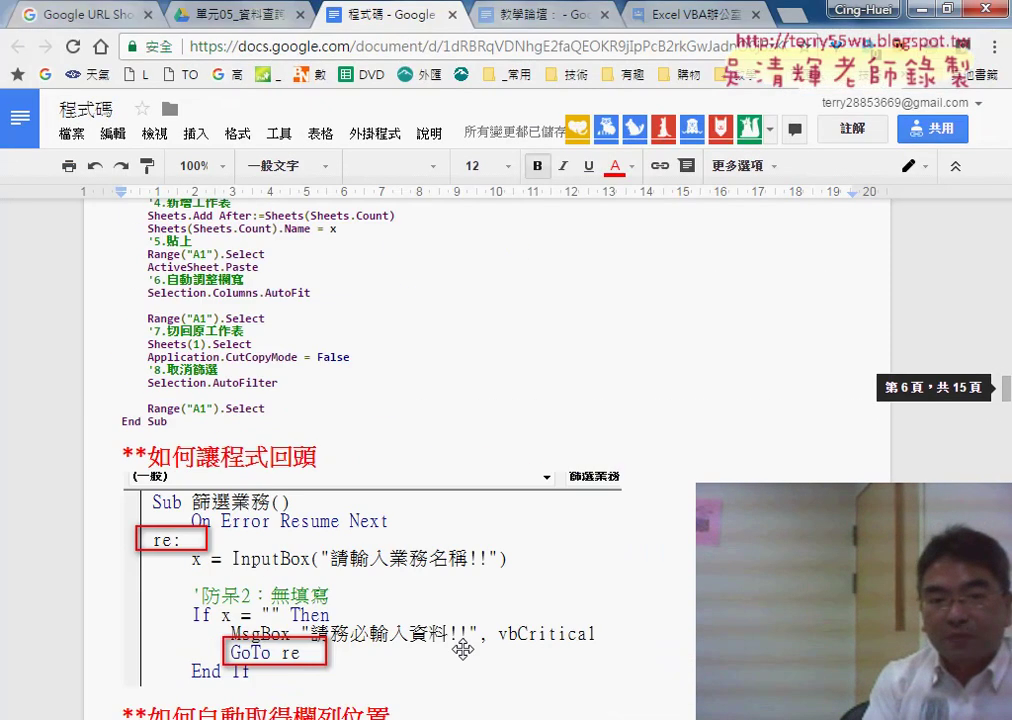
scroll(462, 649, up, 5)
scroll(463, 650, up, 4)
scroll(464, 650, up, 3)
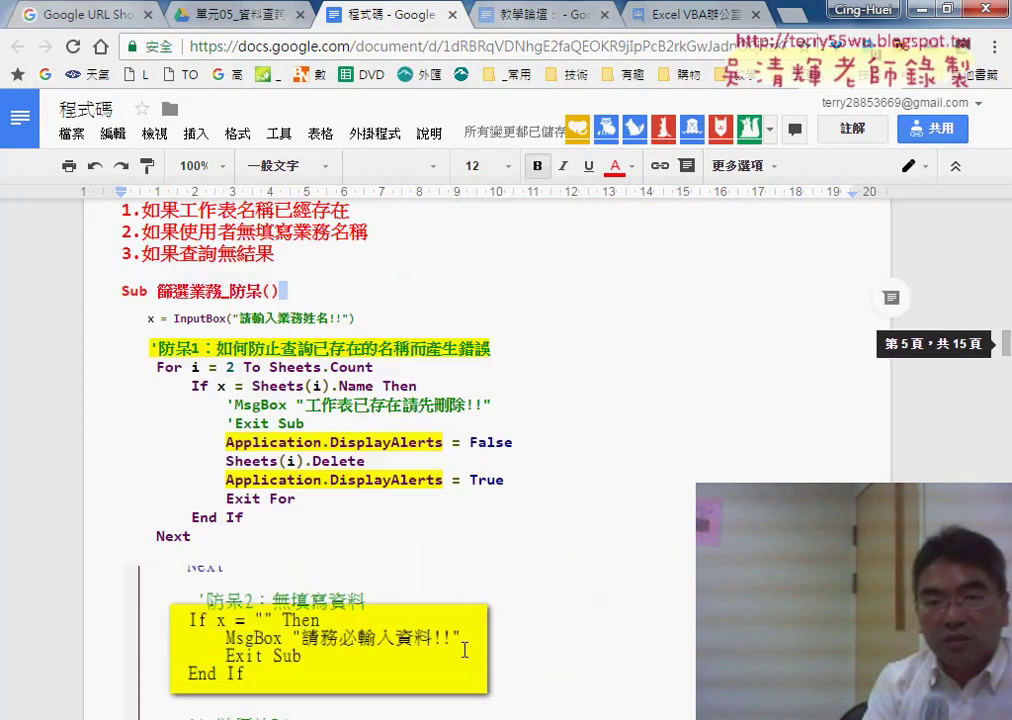
scroll(464, 650, up, 3)
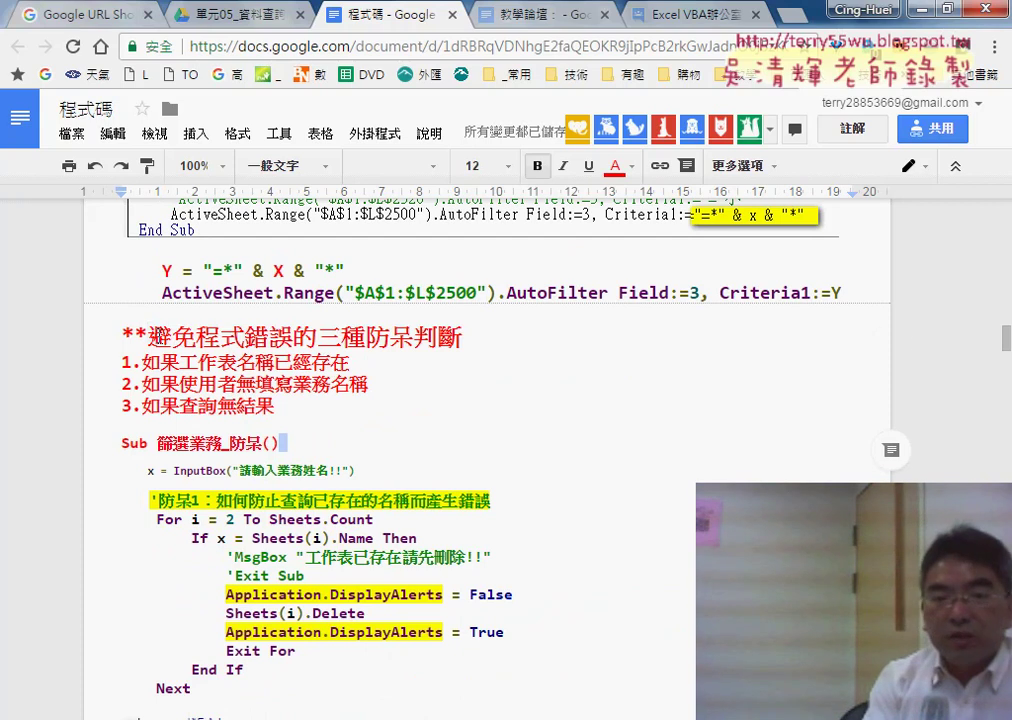
- Highlight the 避免程式錯誤的三種防呆判斷 heading, the word 防呆, and the existing-sheet check
drag(148, 338, 461, 341)
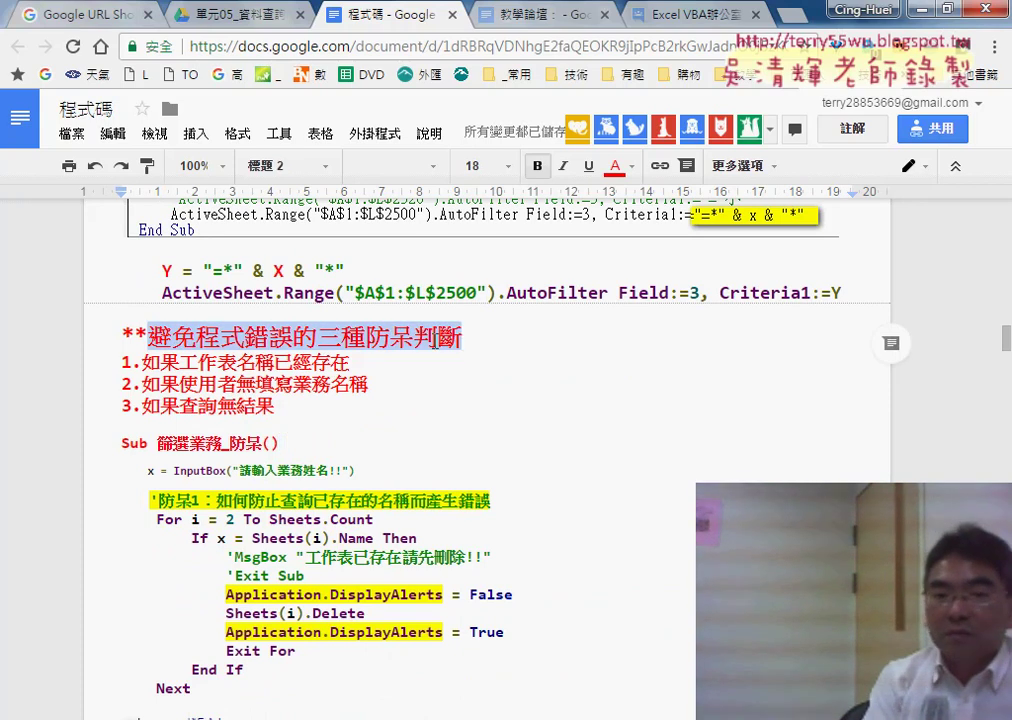
click(413, 337)
double_click(411, 338)
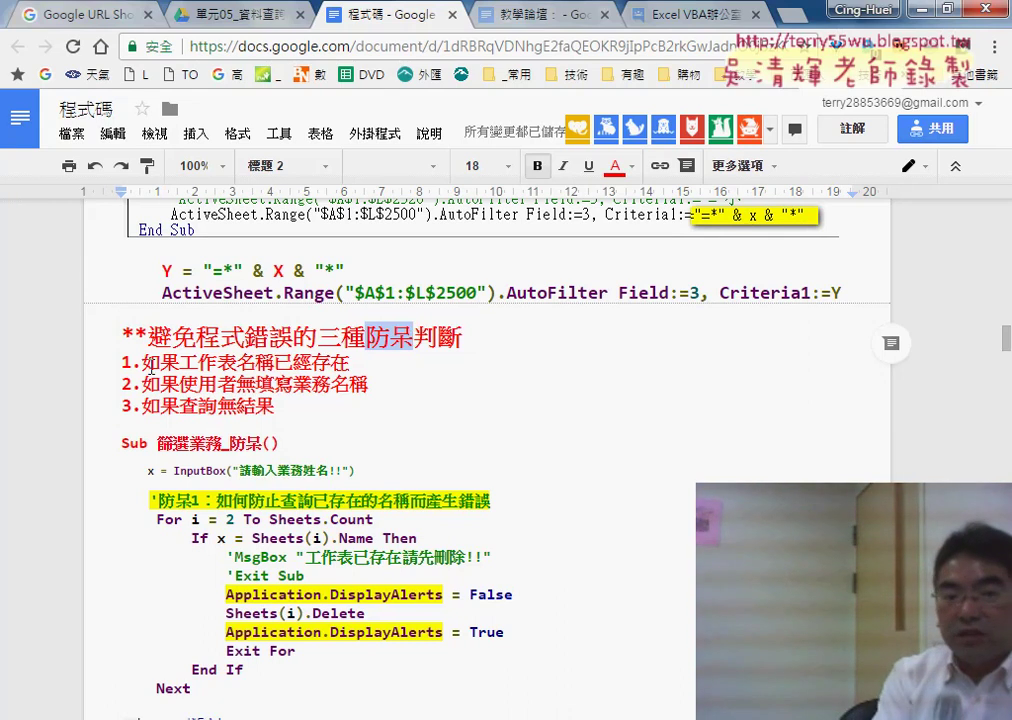
drag(143, 363, 346, 365)
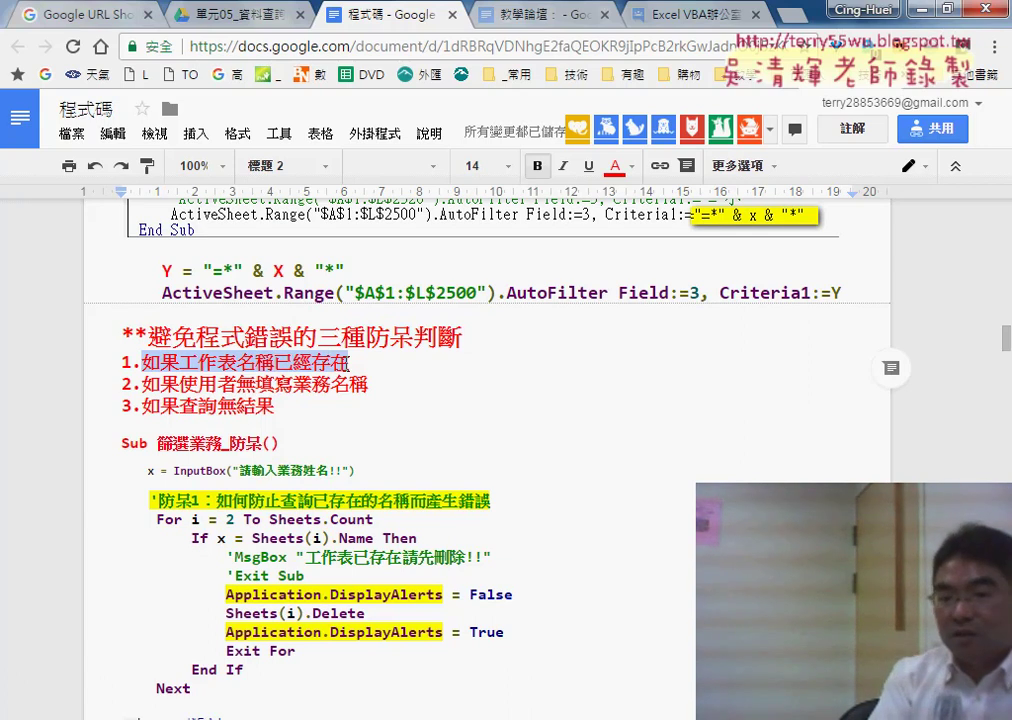
click(496, 719)
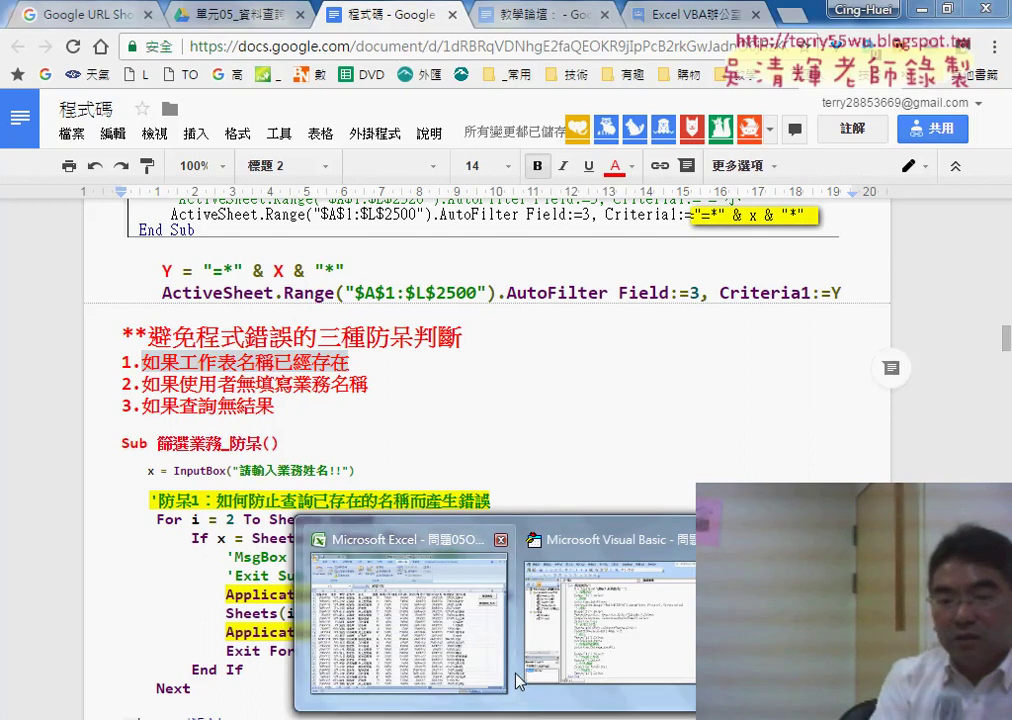
- Back in Excel, review the existing 小咪 result sheet, then return to the 問題05 sheet
click(434, 650)
click(143, 690)
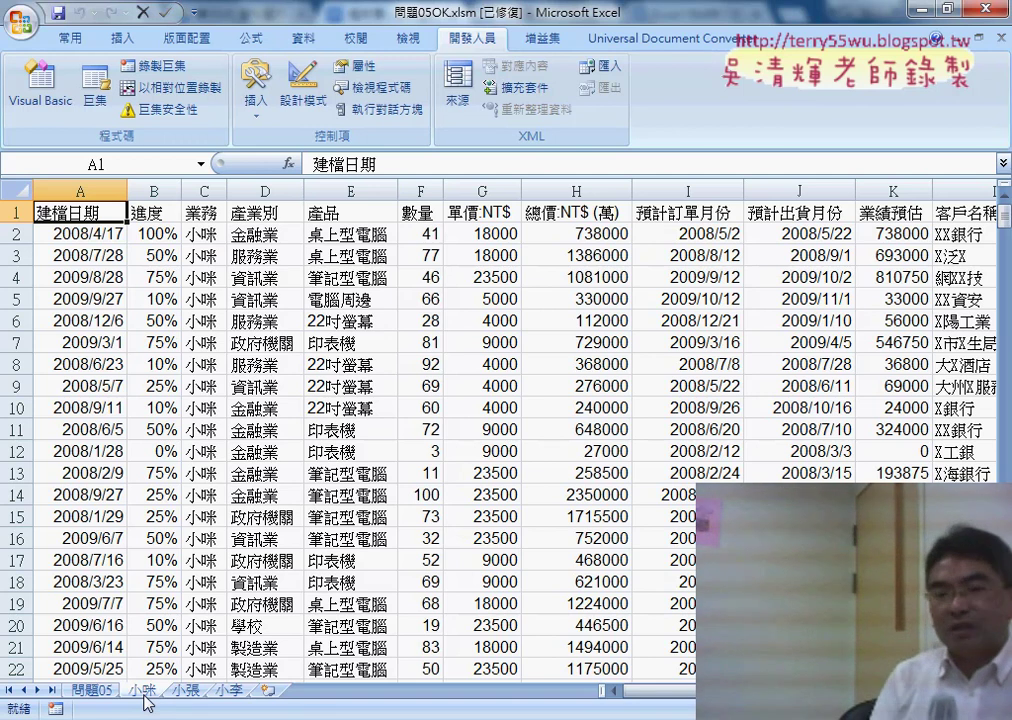
click(103, 692)
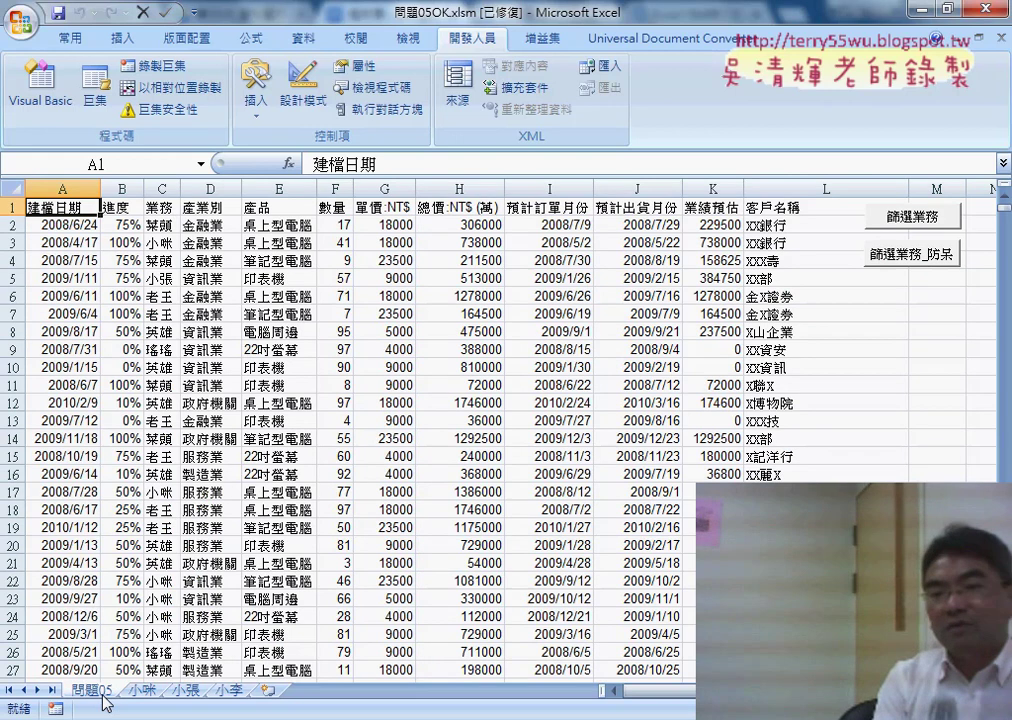
scroll(280, 508, down, 5)
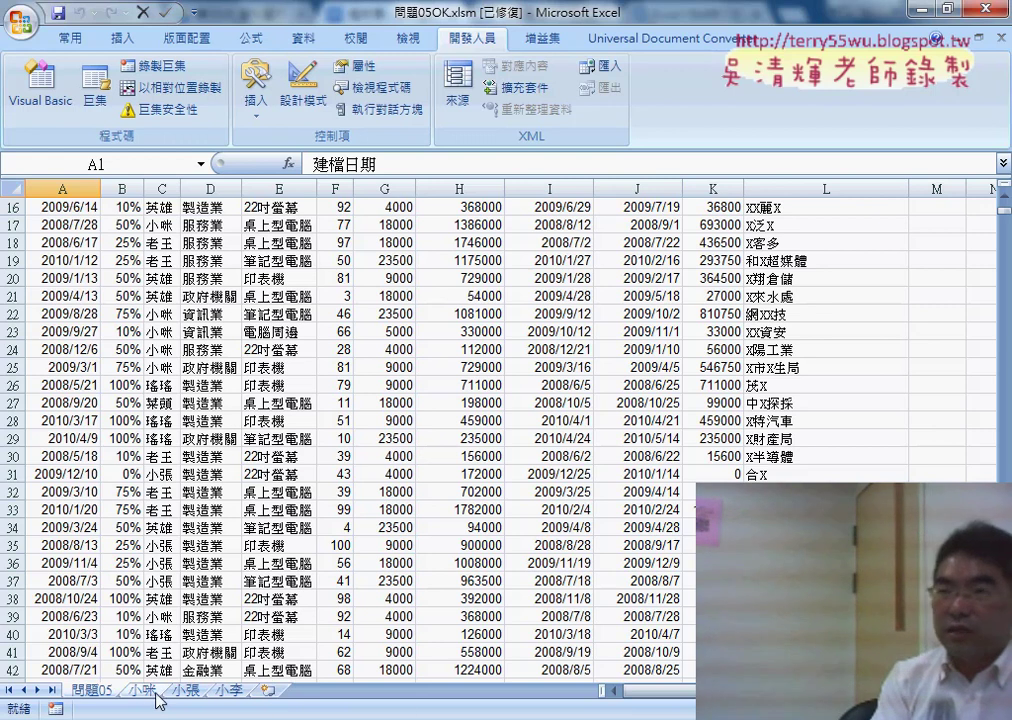
scroll(165, 658, up, 5)
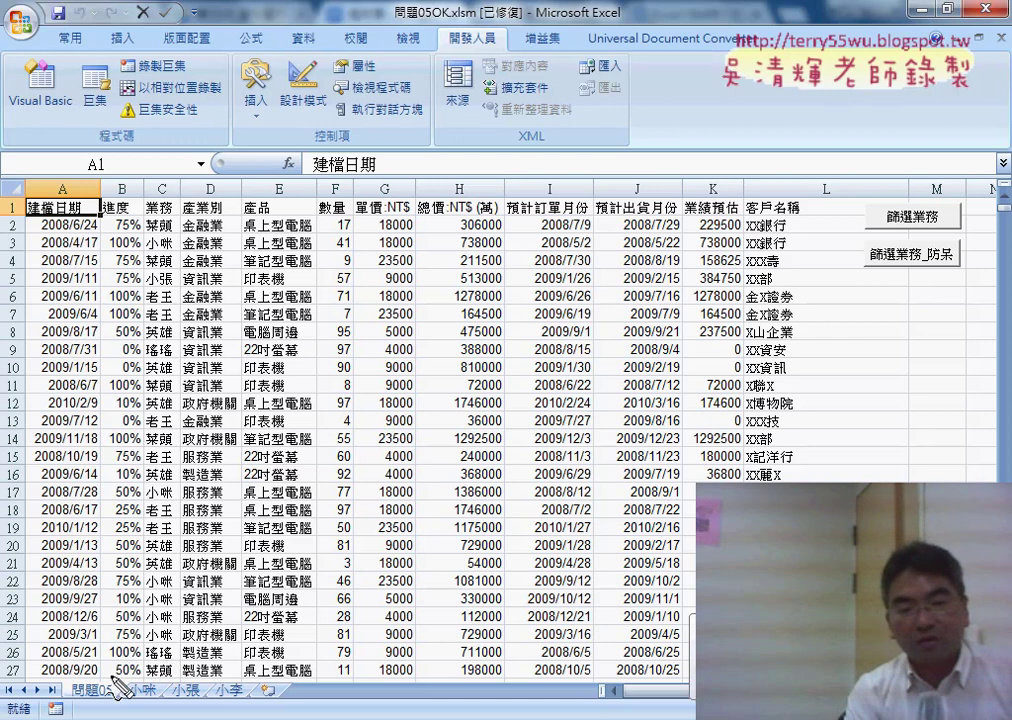
drag(136, 680, 122, 698)
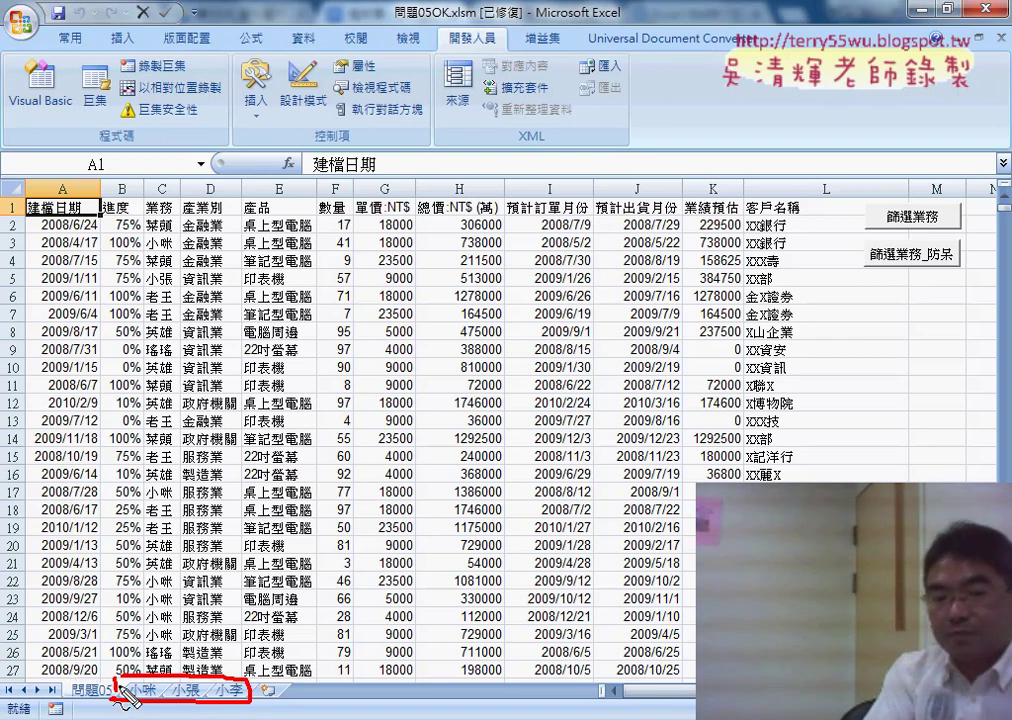
mouse_move(138, 623)
mouse_down()
mouse_move(154, 638)
mouse_move(236, 618)
mouse_up()
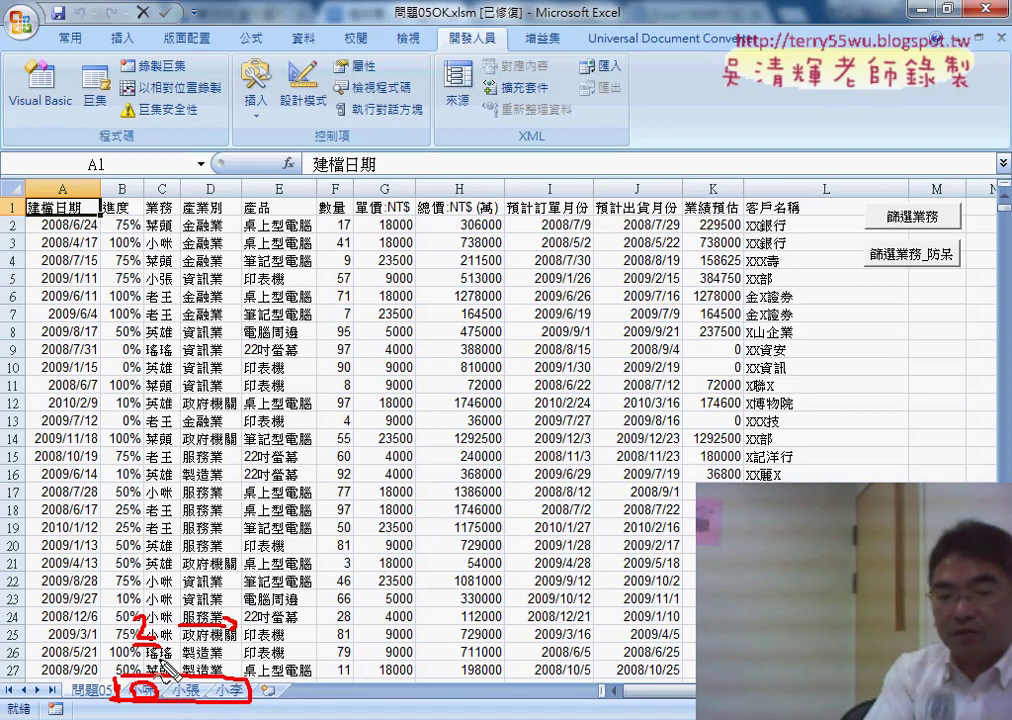
drag(176, 650, 216, 670)
drag(216, 645, 200, 670)
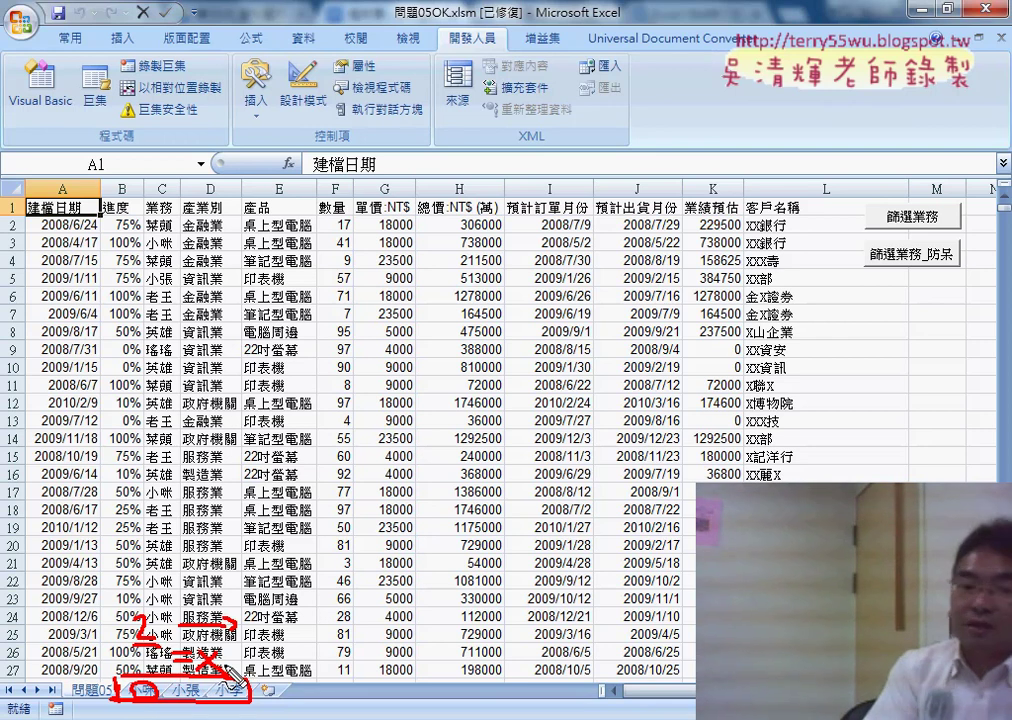
drag(150, 680, 140, 695)
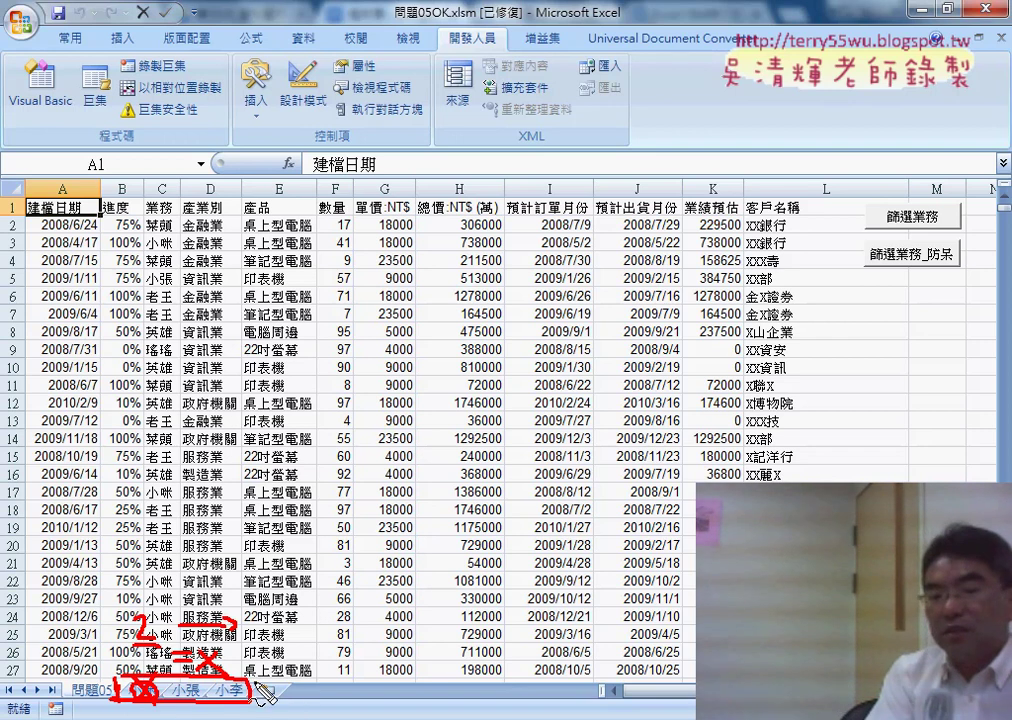
drag(282, 681, 296, 690)
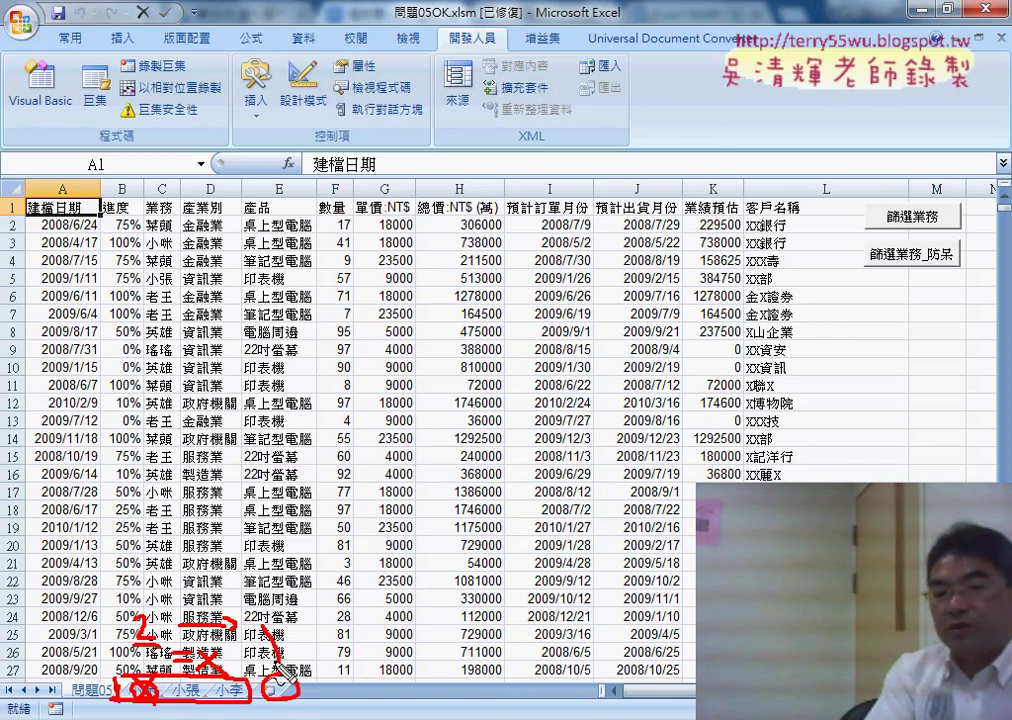
drag(265, 627, 298, 668)
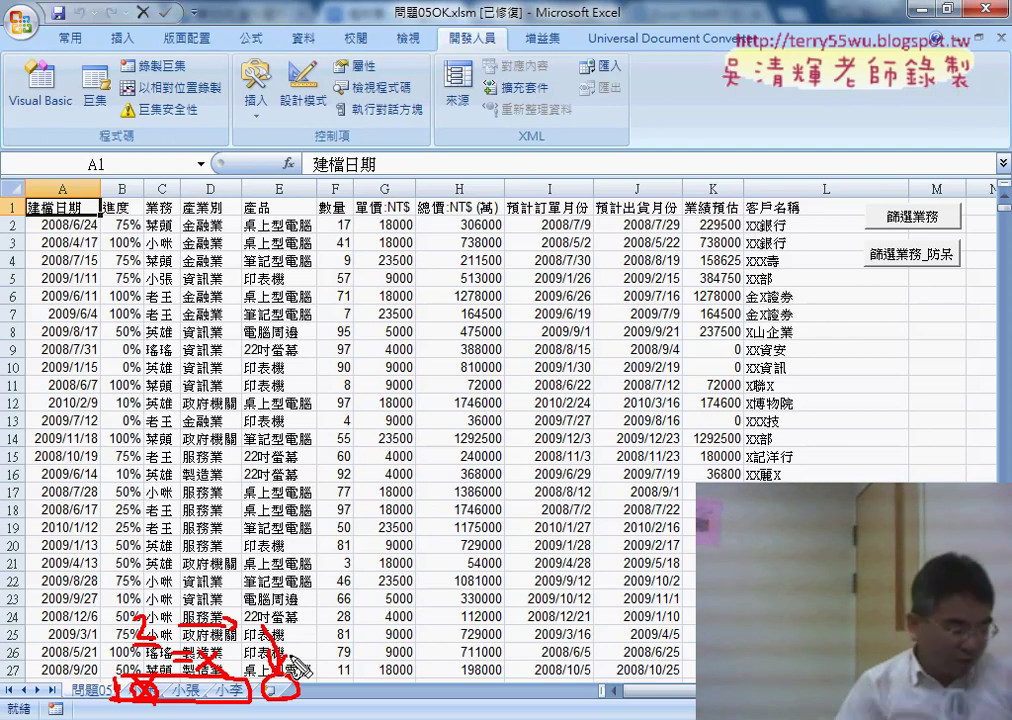
key(Escape)
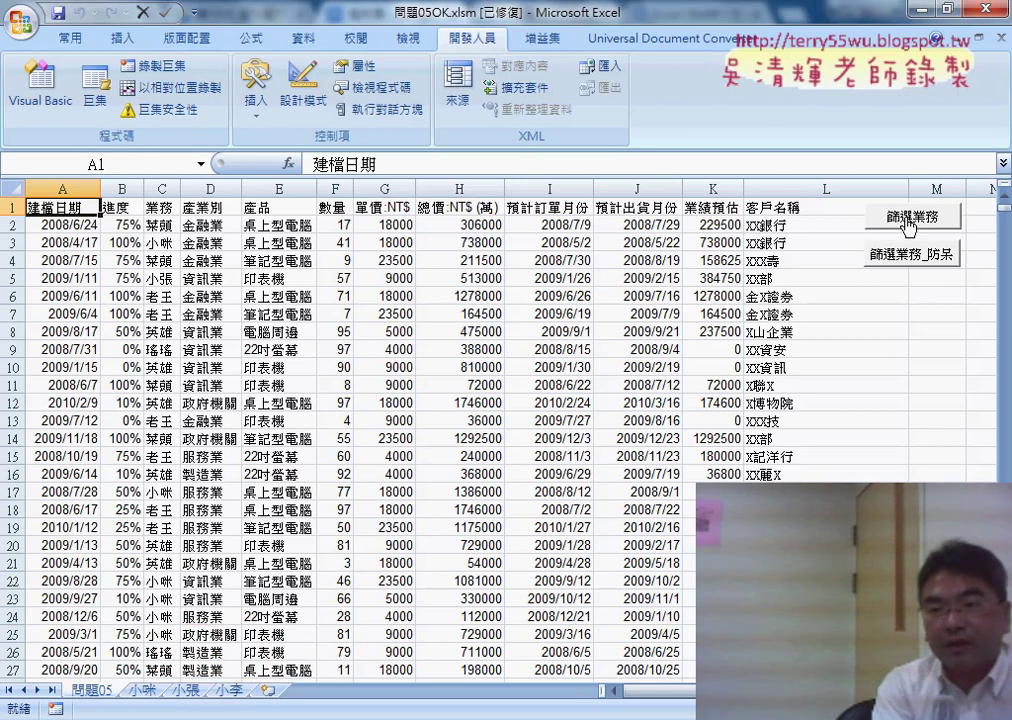
- Open the 篩選業務 button's macro via 指定巨集 and add blank lines after the InputBox line
right_click(892, 230)
click(855, 380)
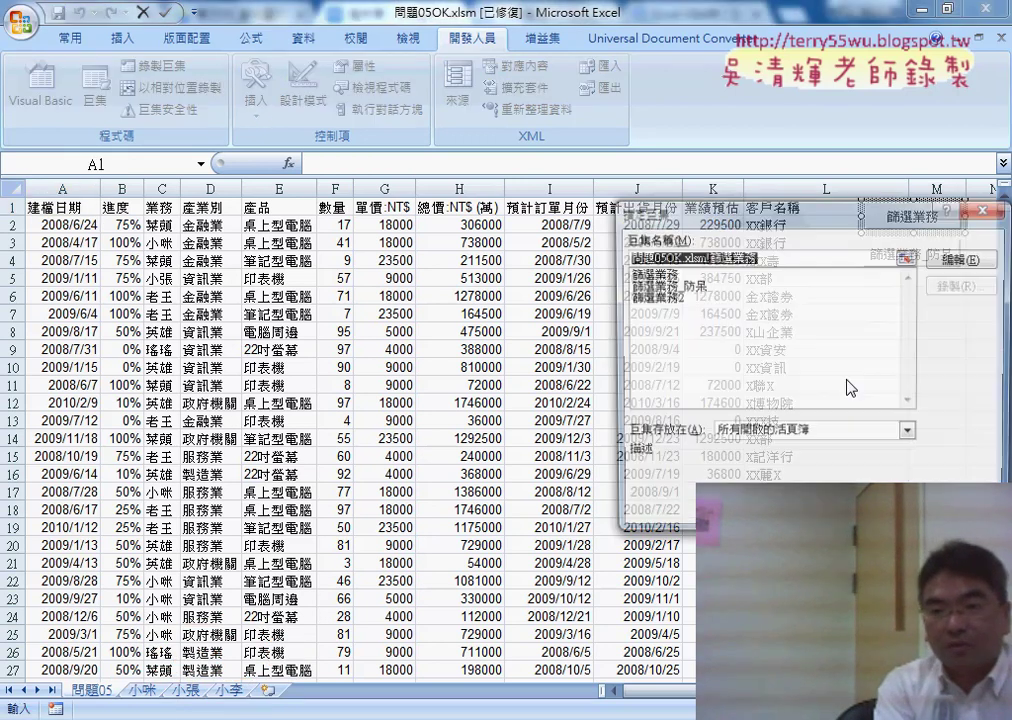
click(967, 197)
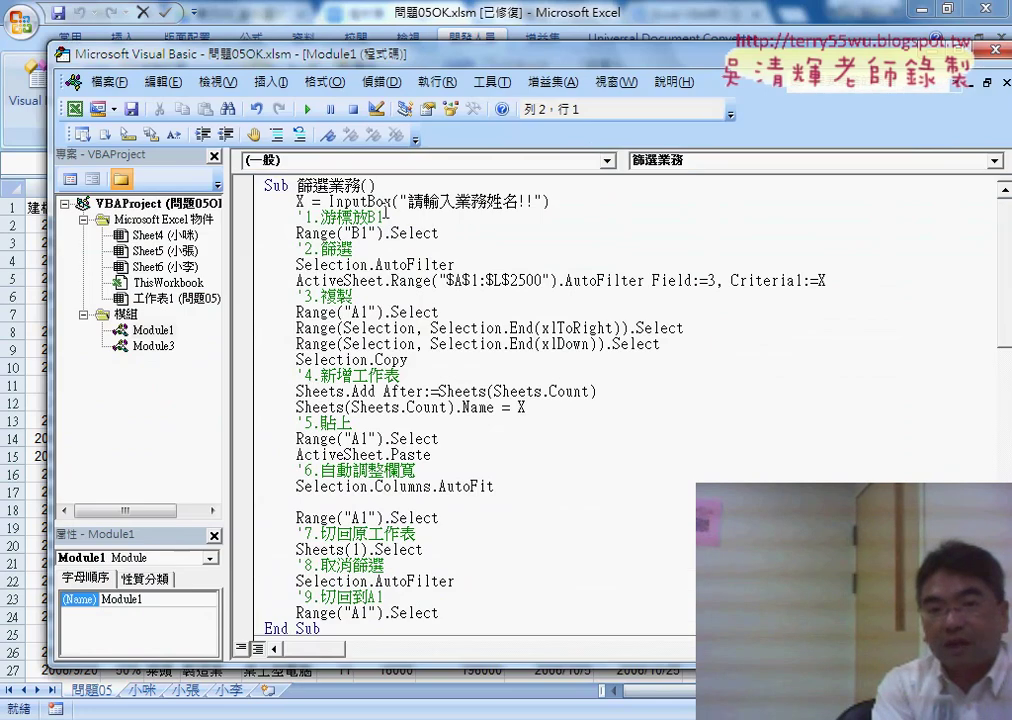
drag(299, 201, 574, 201)
click(580, 205)
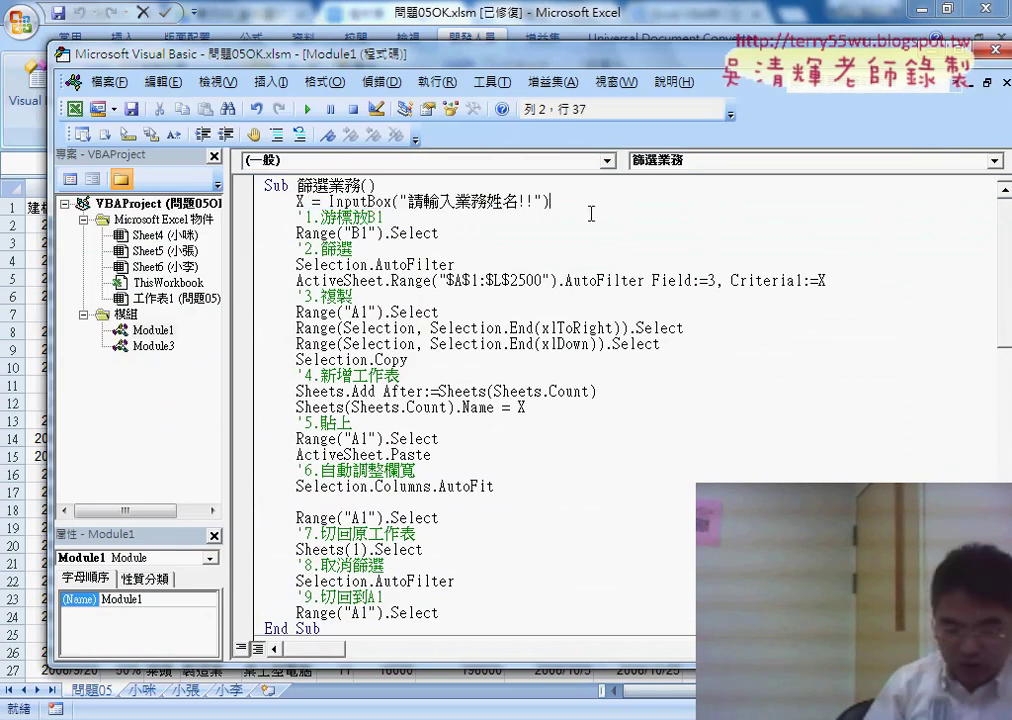
key(Return)
key(Return)
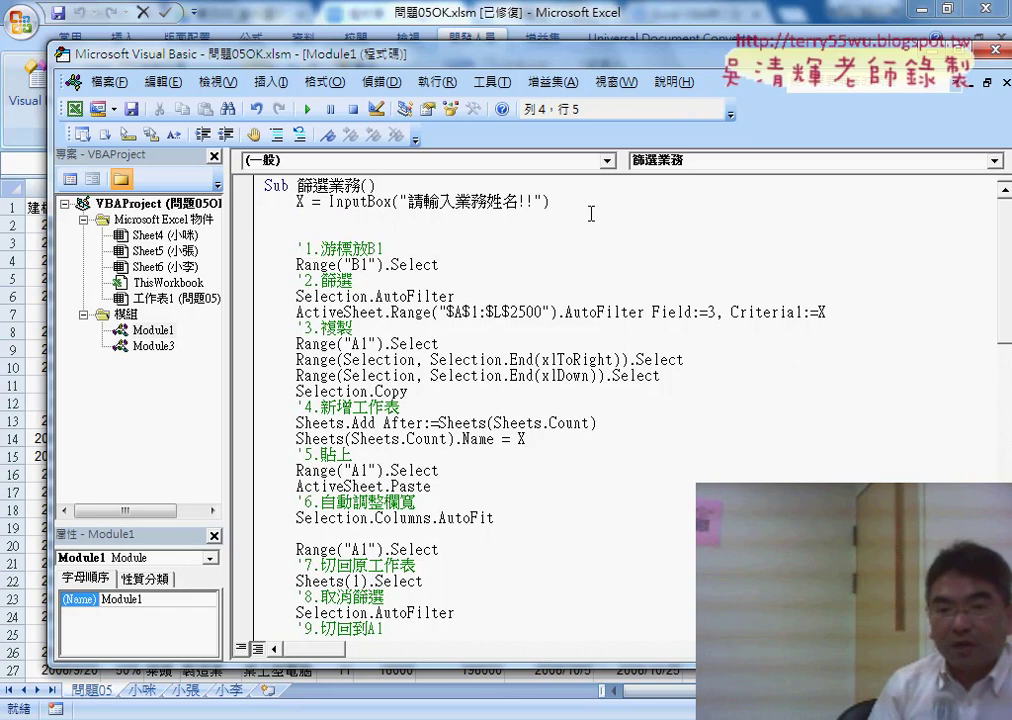
key(Return)
text(if)
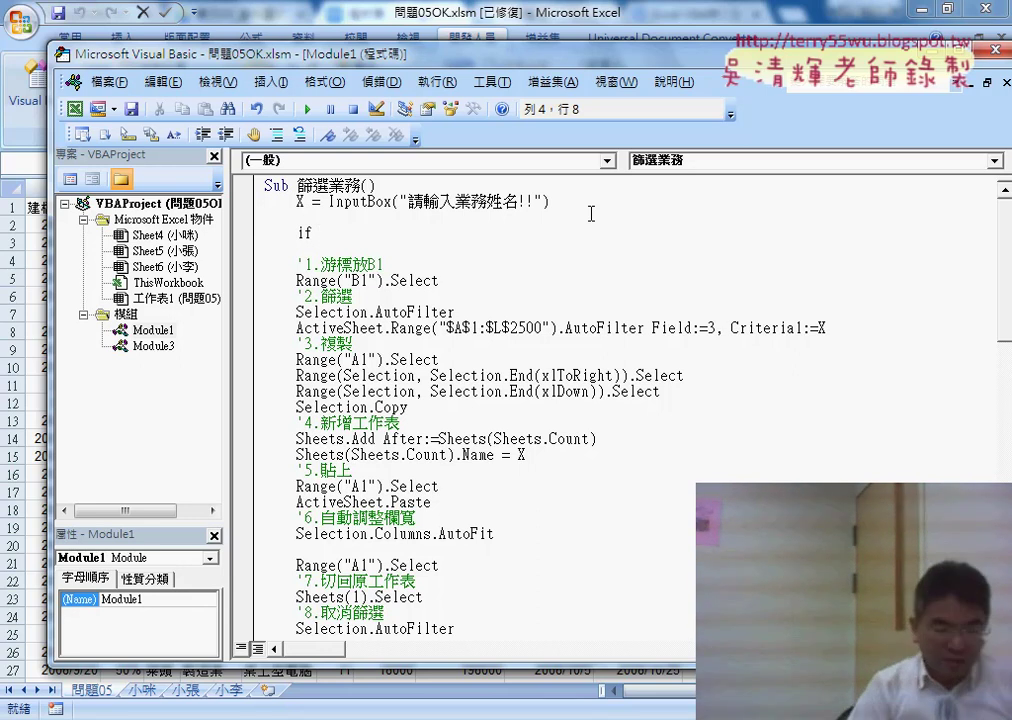
- Write For i = 2 To Sheets.Count, Next, and If Sheets(i).Name = X Then inside the loop
key(BackSpace)
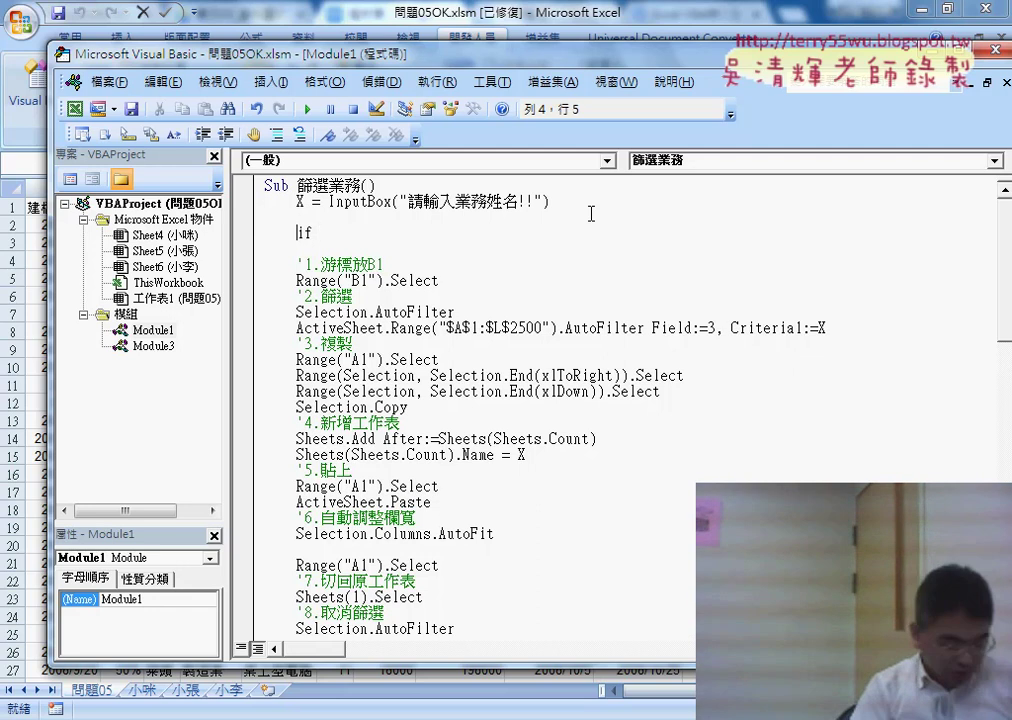
key(Delete)
text(for )
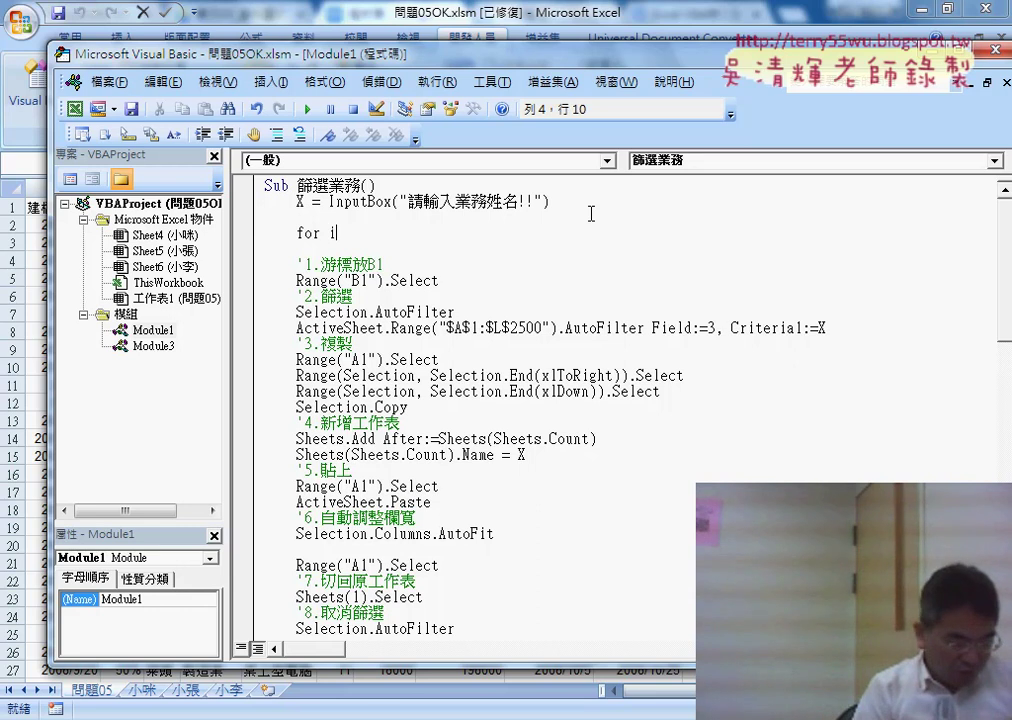
text(=2 )
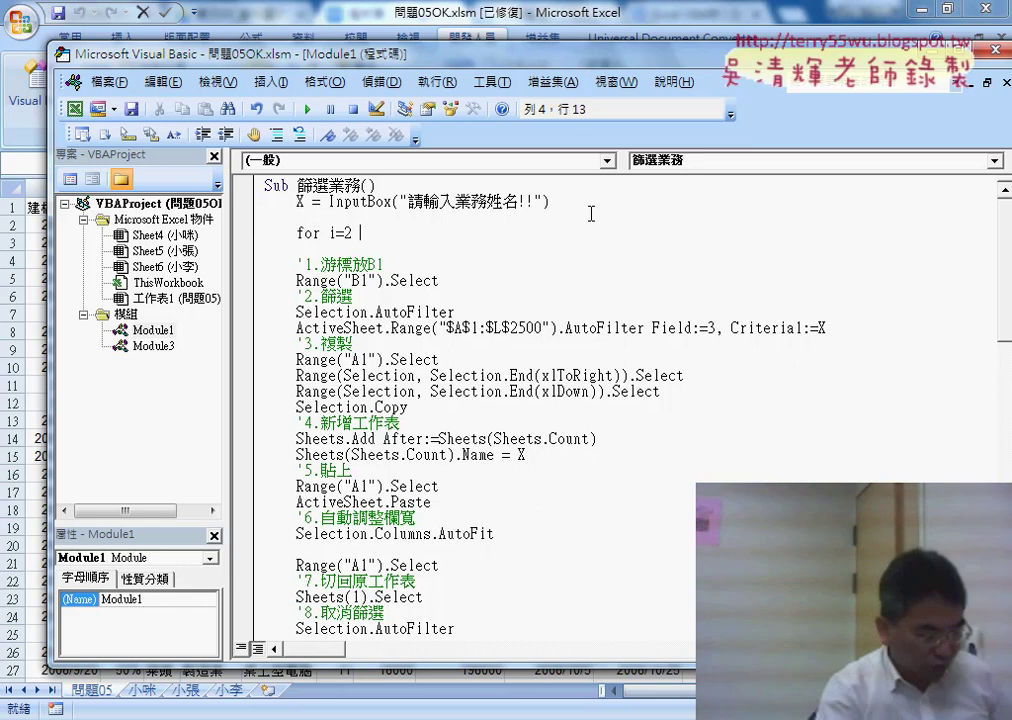
text(t)
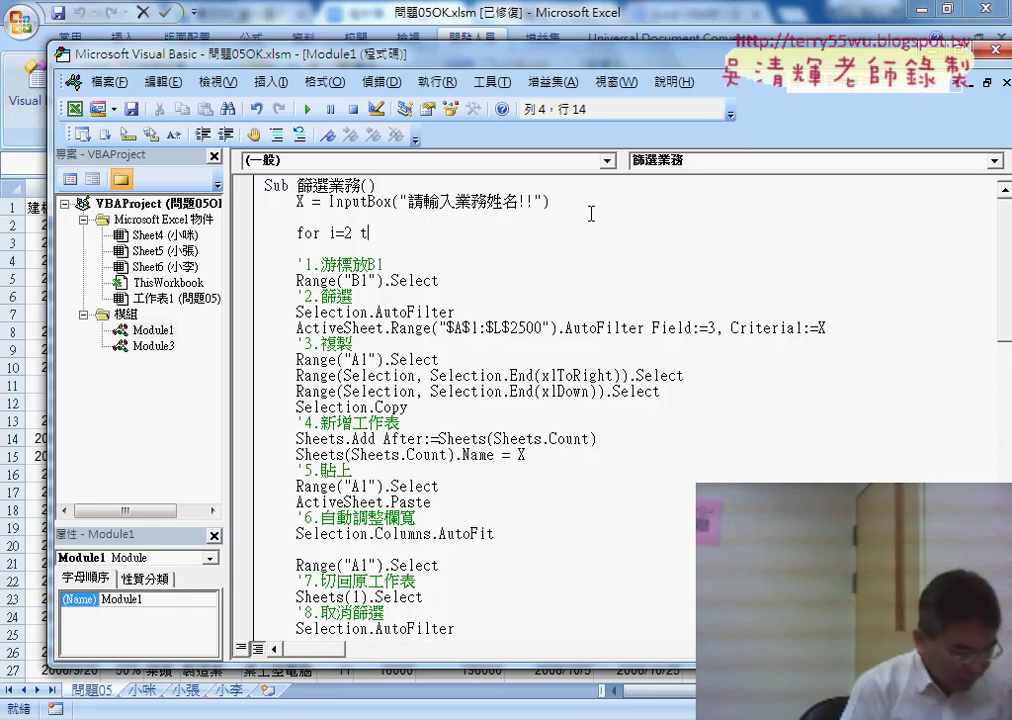
text(o she)
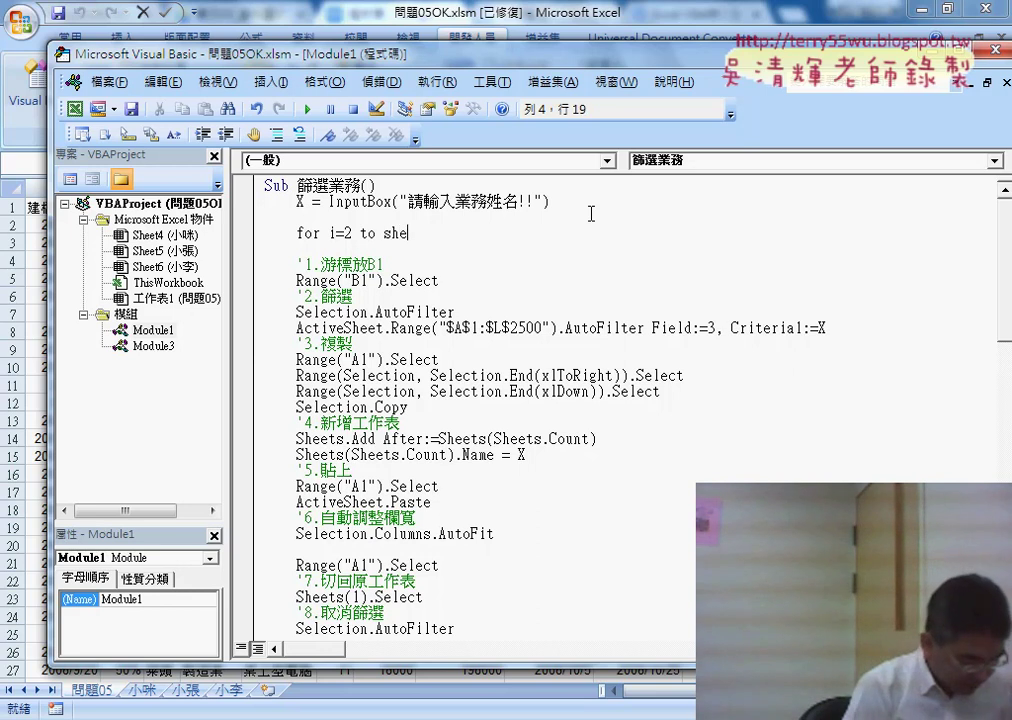
text(ets.c)
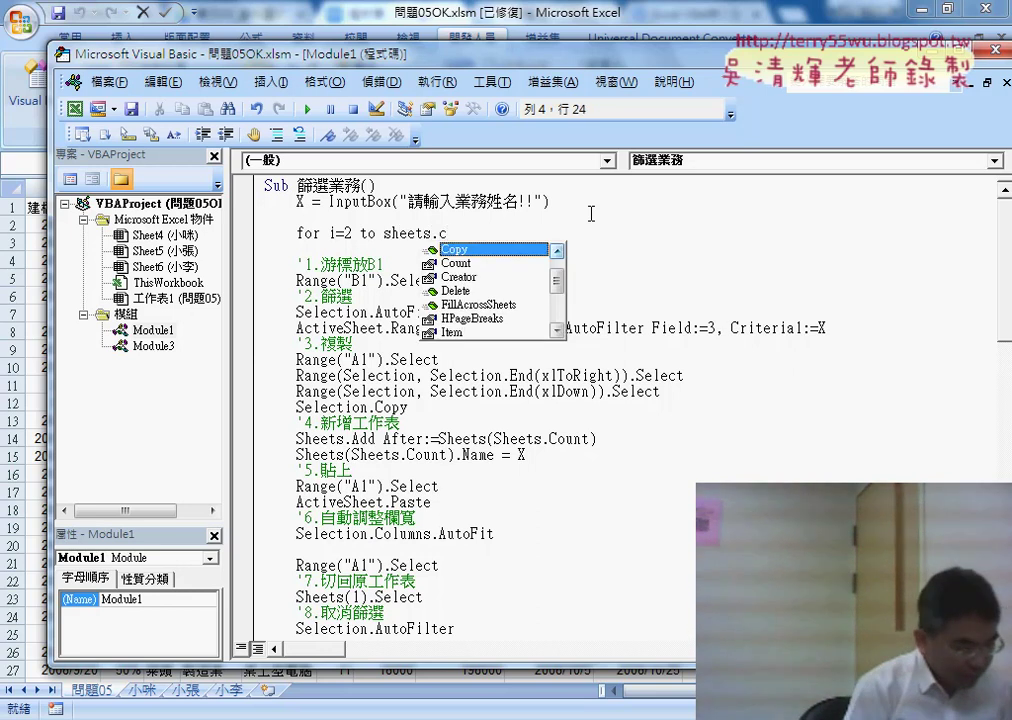
text(ount)
key(Return)
key(Return)
text(nex)
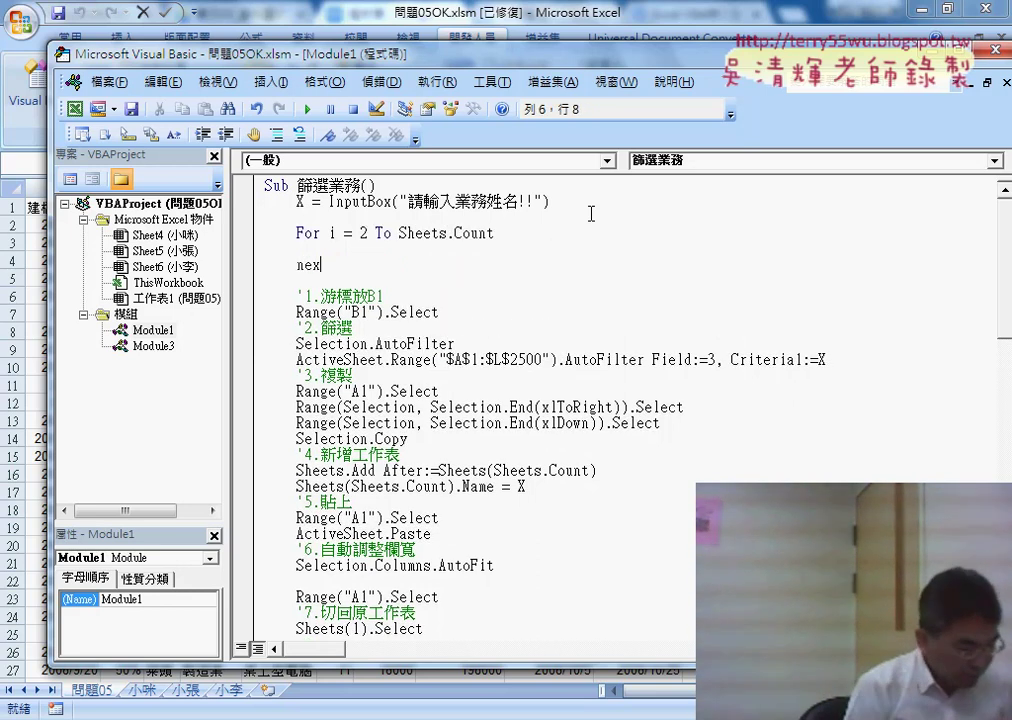
text(t)
key(Up)
text(if)
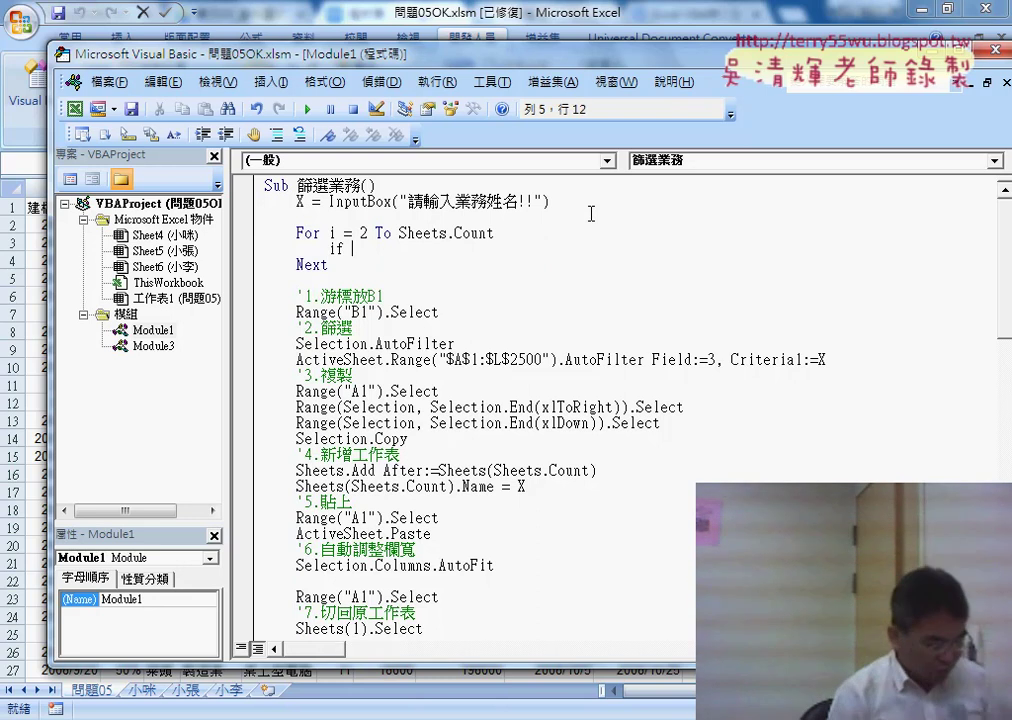
text( sheet)
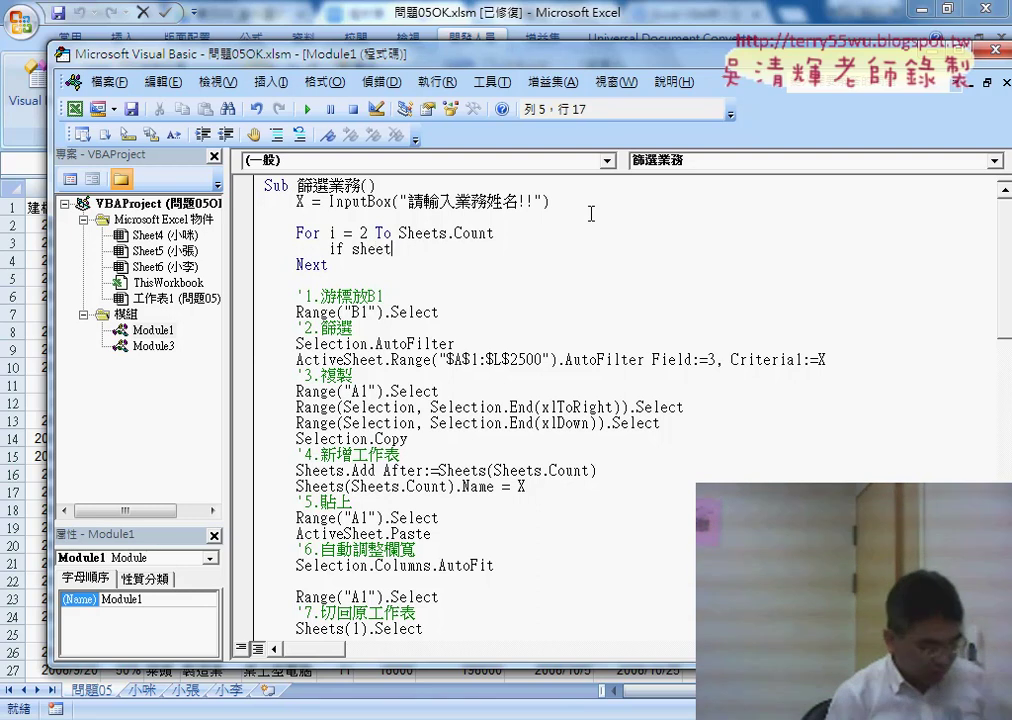
text(s)
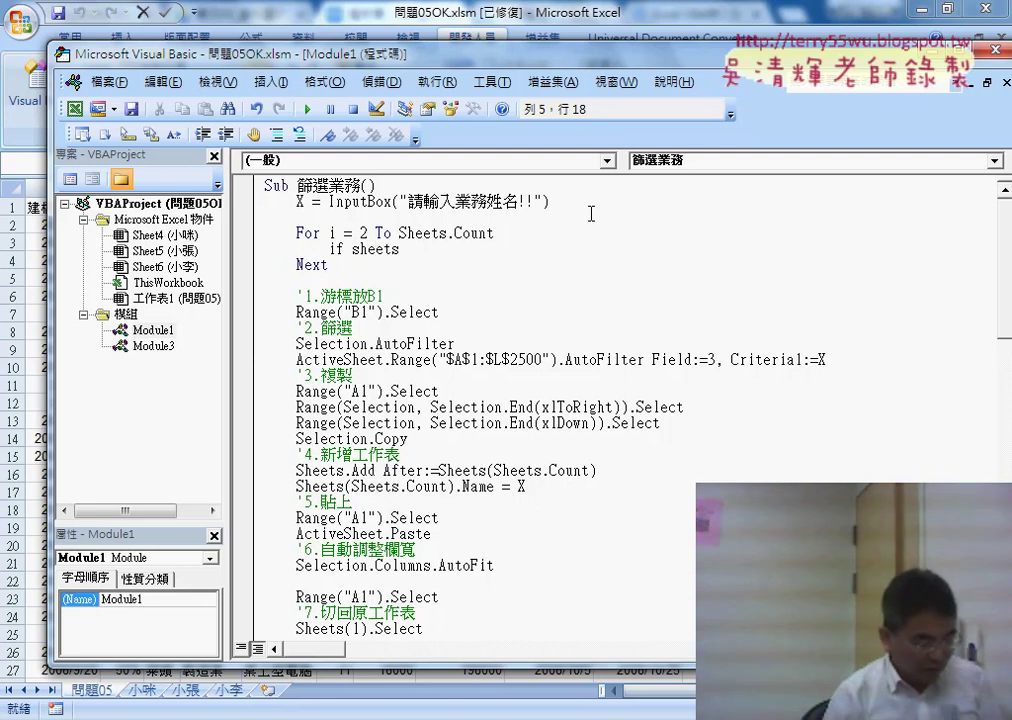
text((i)
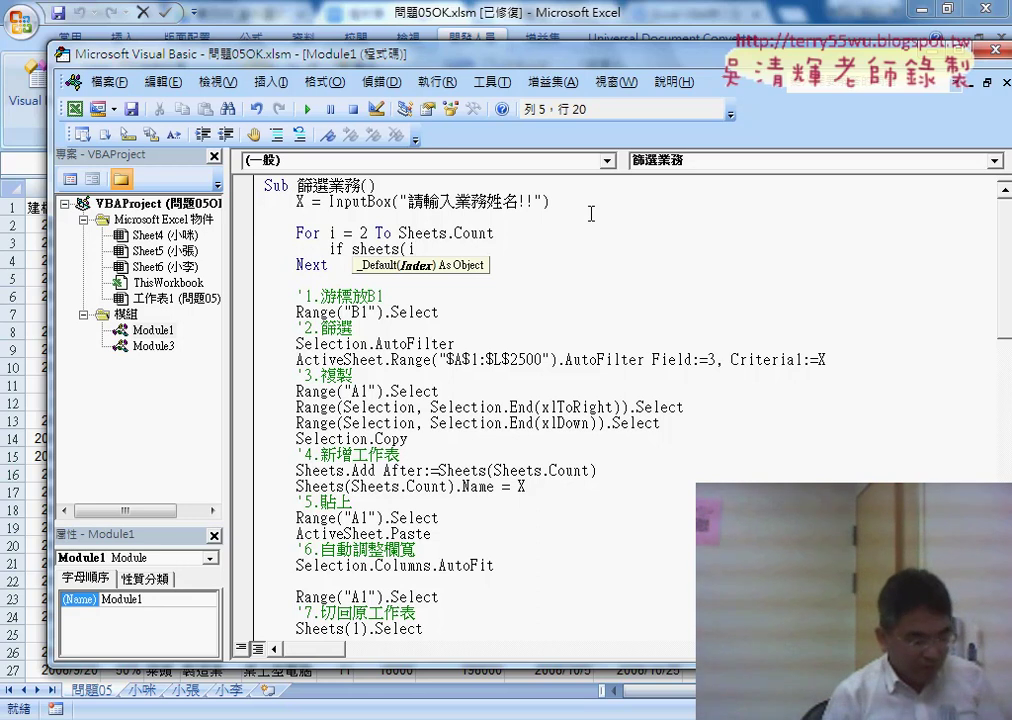
text())
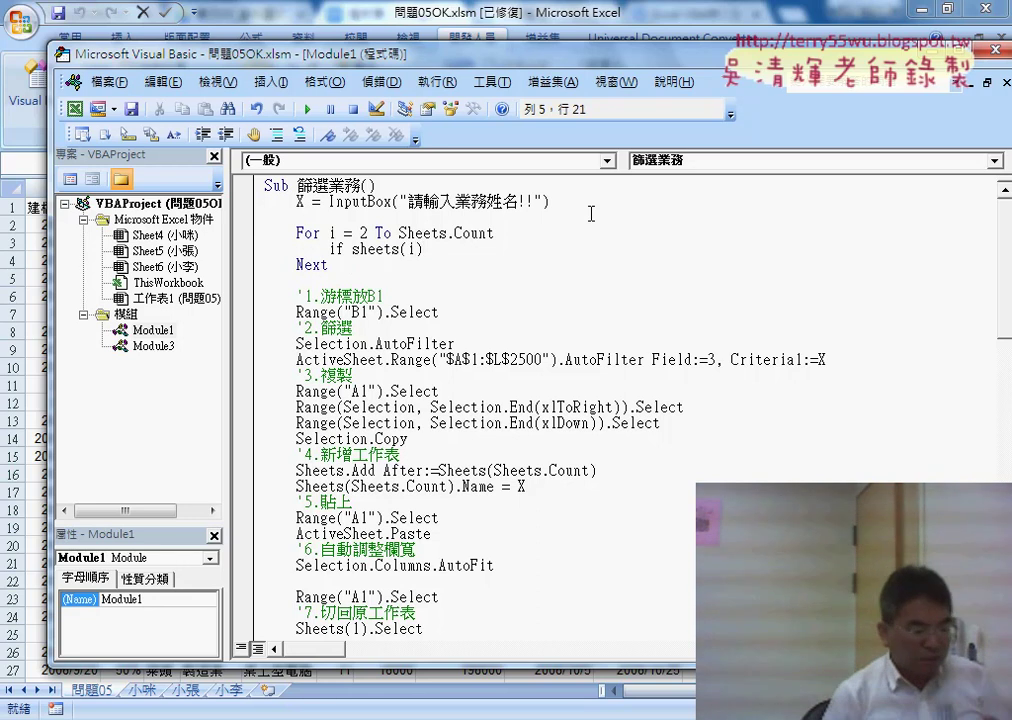
text(.na)
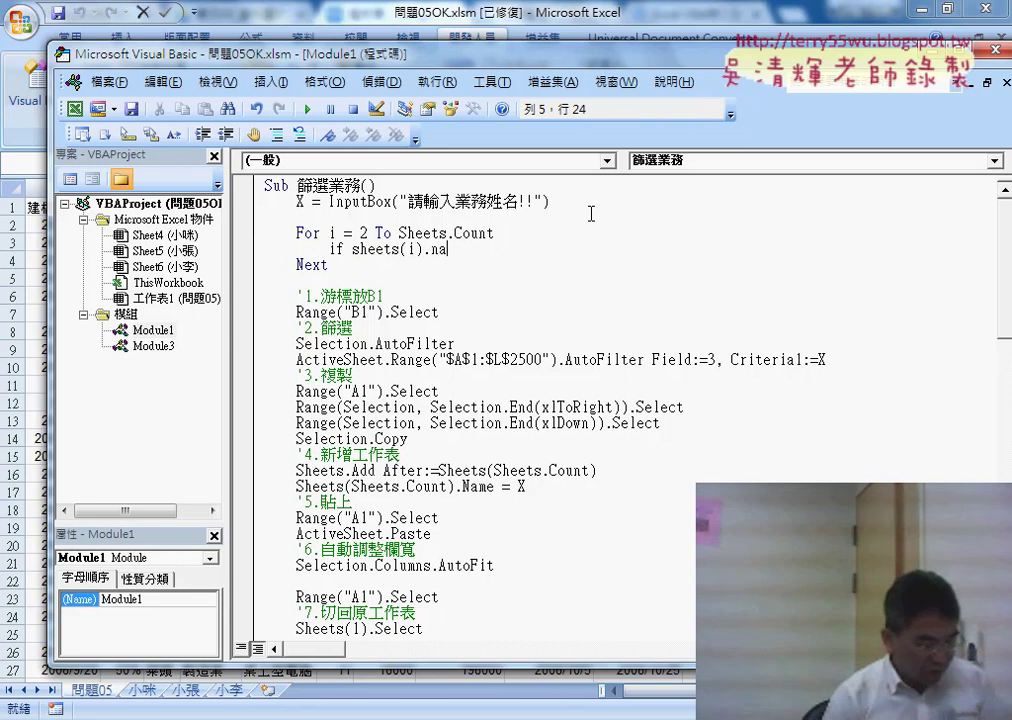
text(me=)
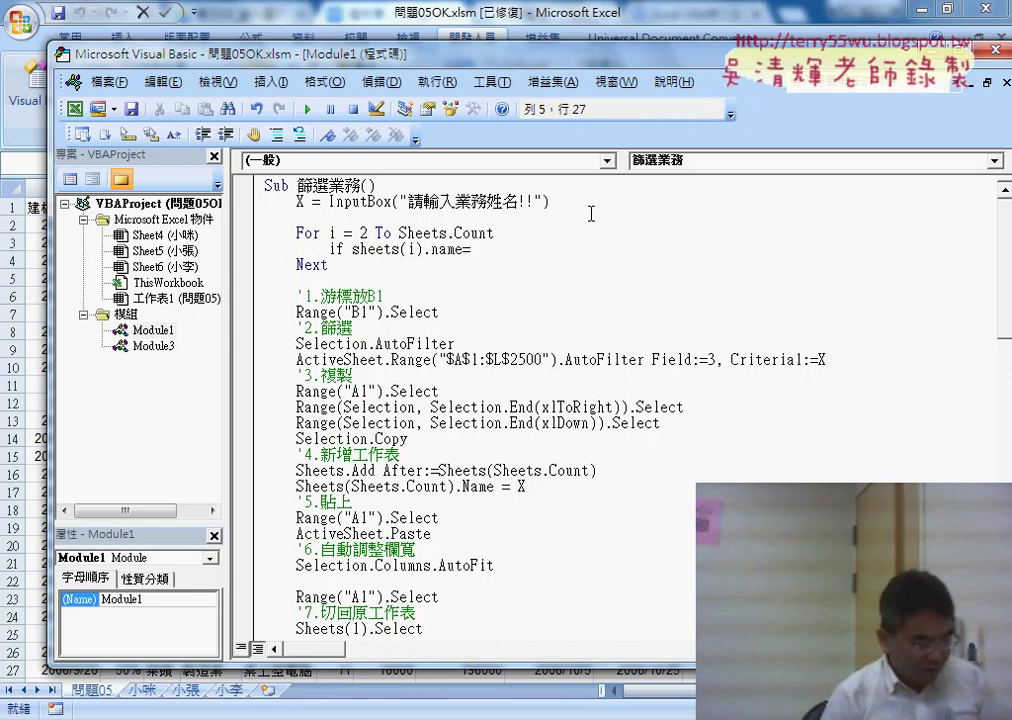
text(X t)
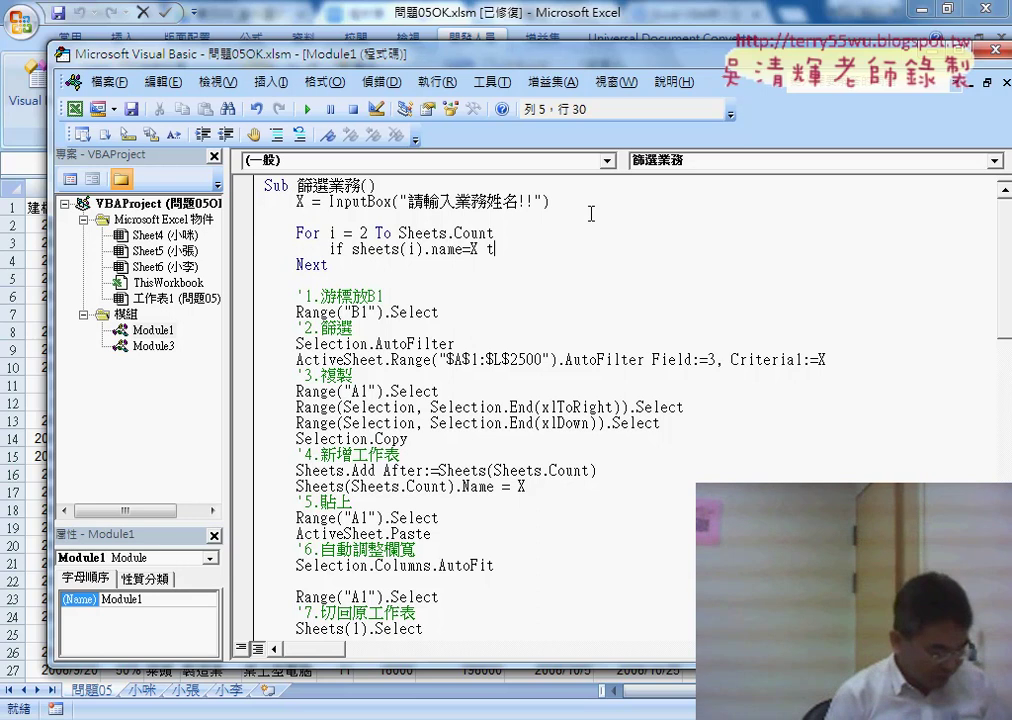
text(hen)
key(Return)
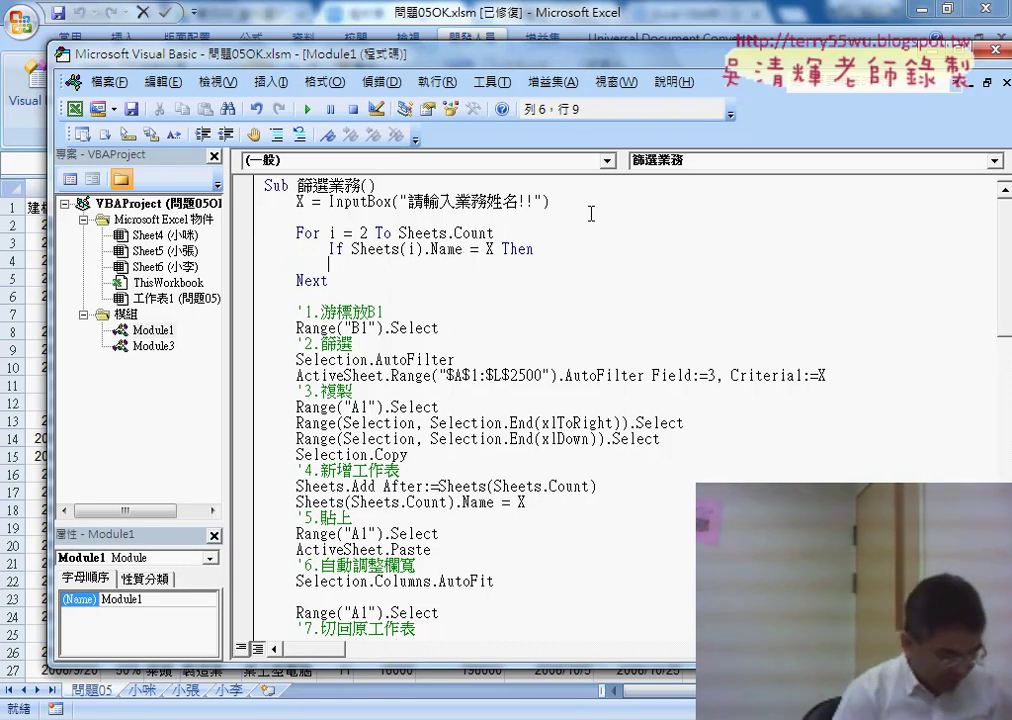
- Close the If block with End If and add Sheets(i).Delete inside it
key(Return)
text(end if)
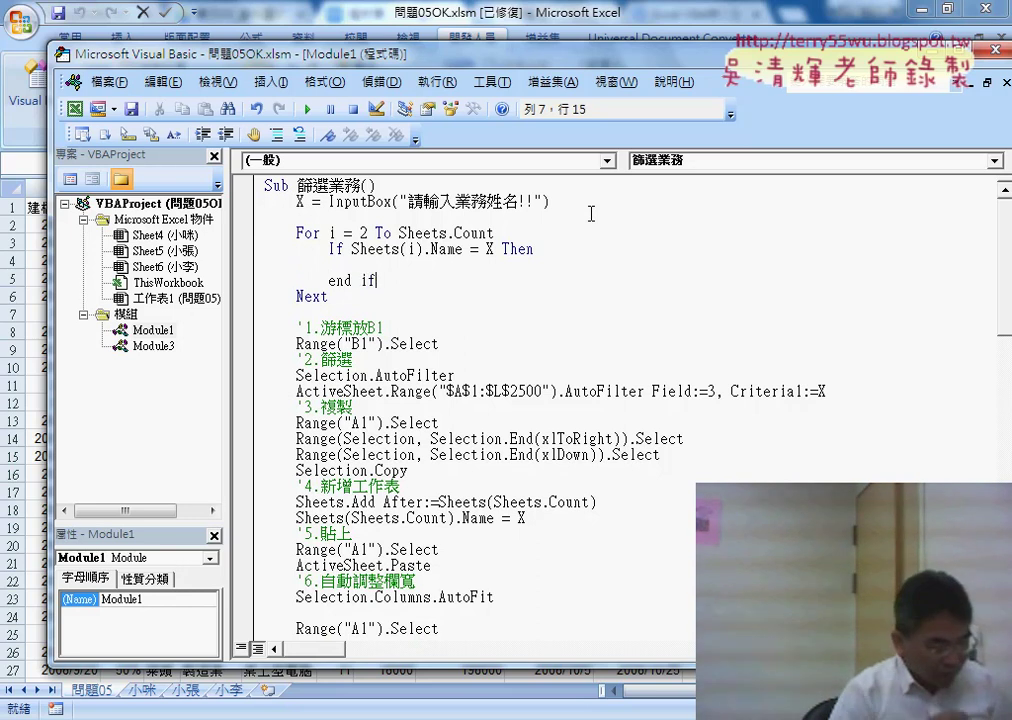
key(Up)
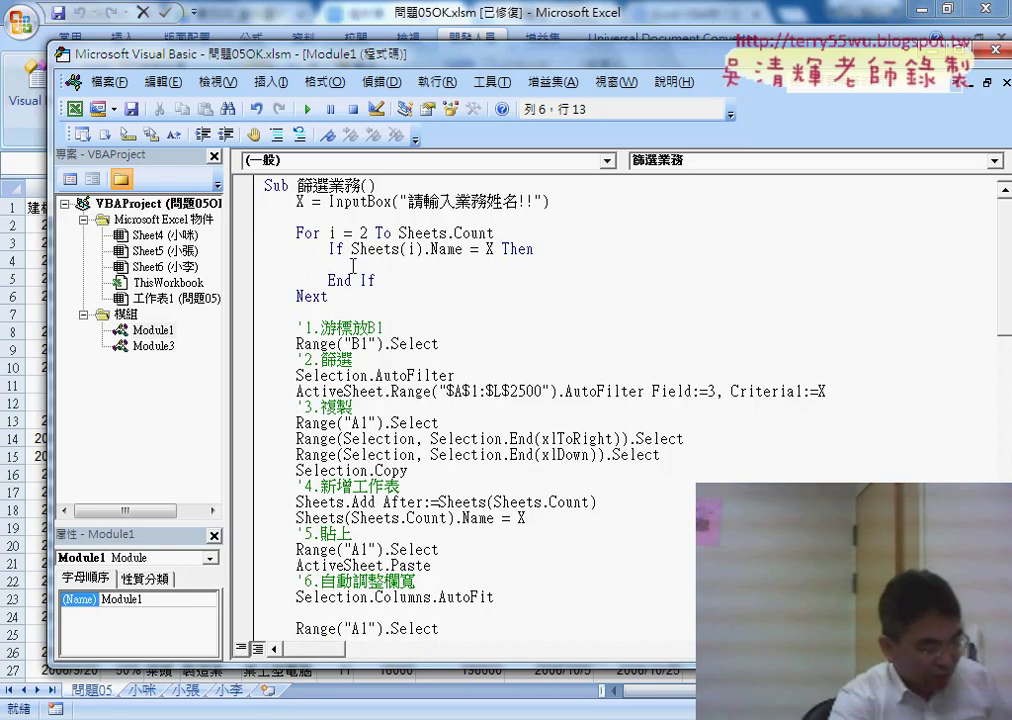
drag(351, 249, 423, 249)
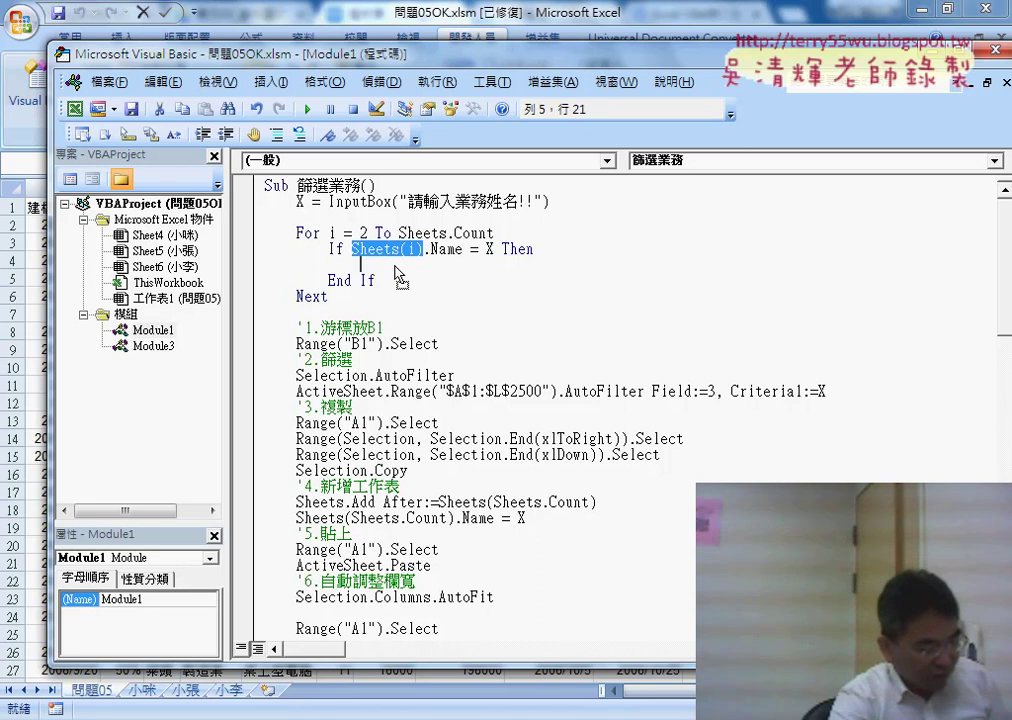
key(ctrl+c)
key(Down)
key(ctrl+v)
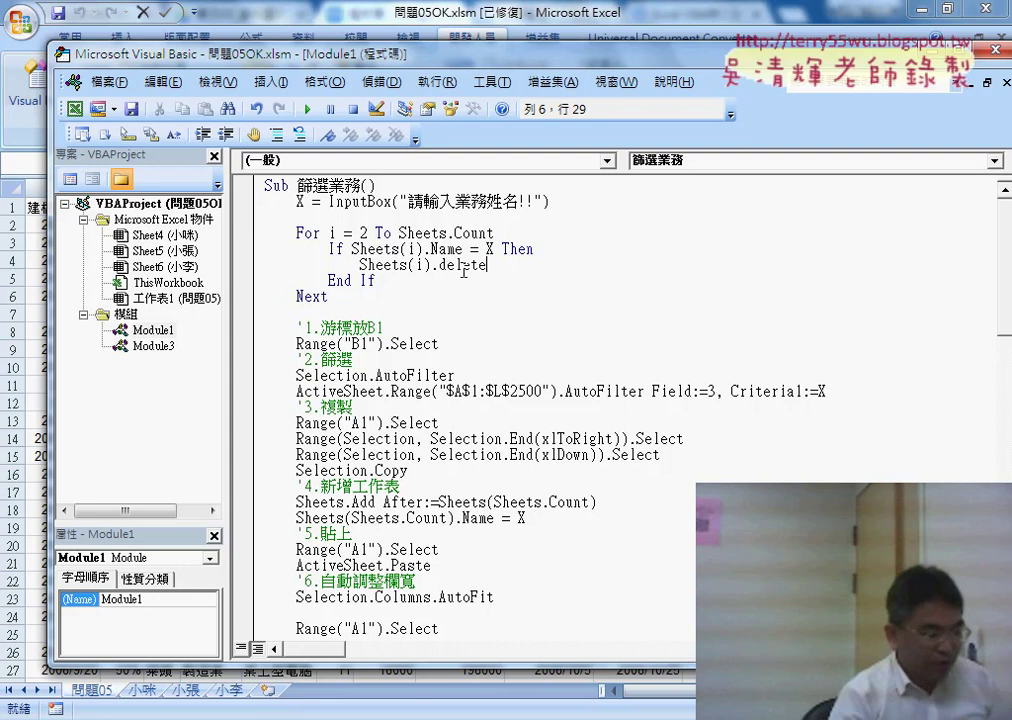
key(Down)
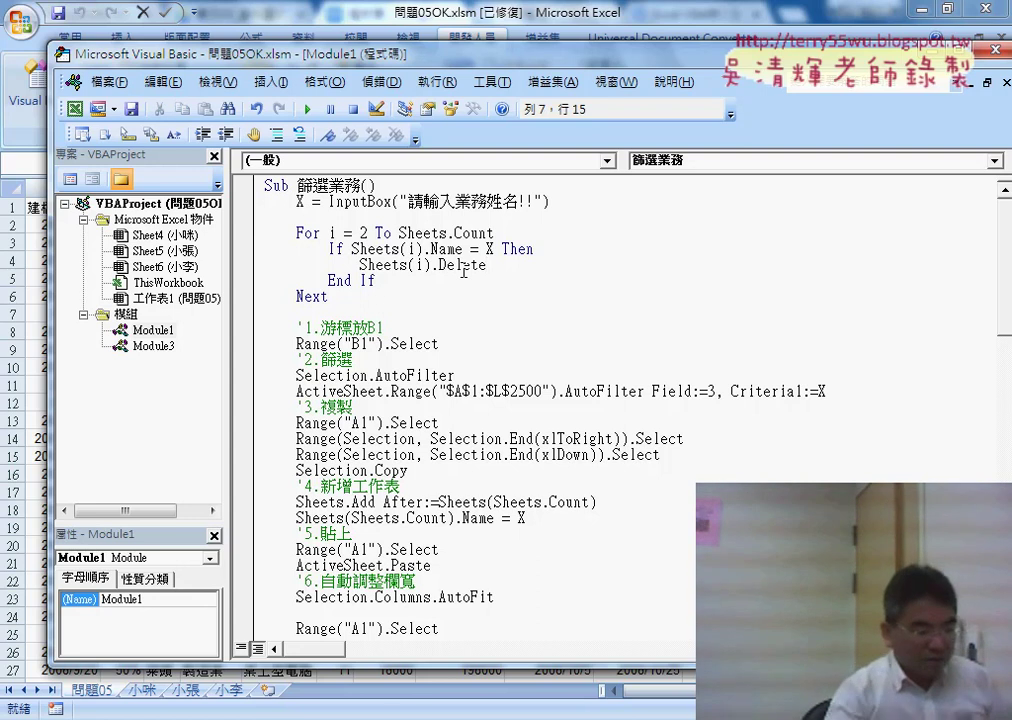
- Add an Exit For line right after the Sheets(i).Delete statement
drag(487, 264, 358, 264)
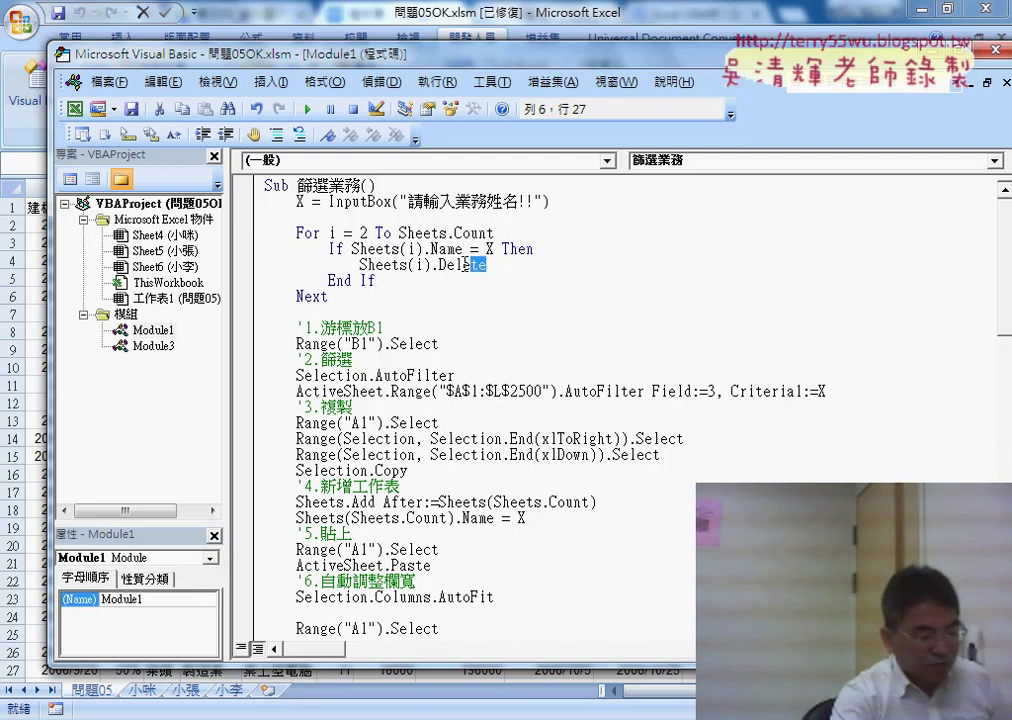
click(497, 252)
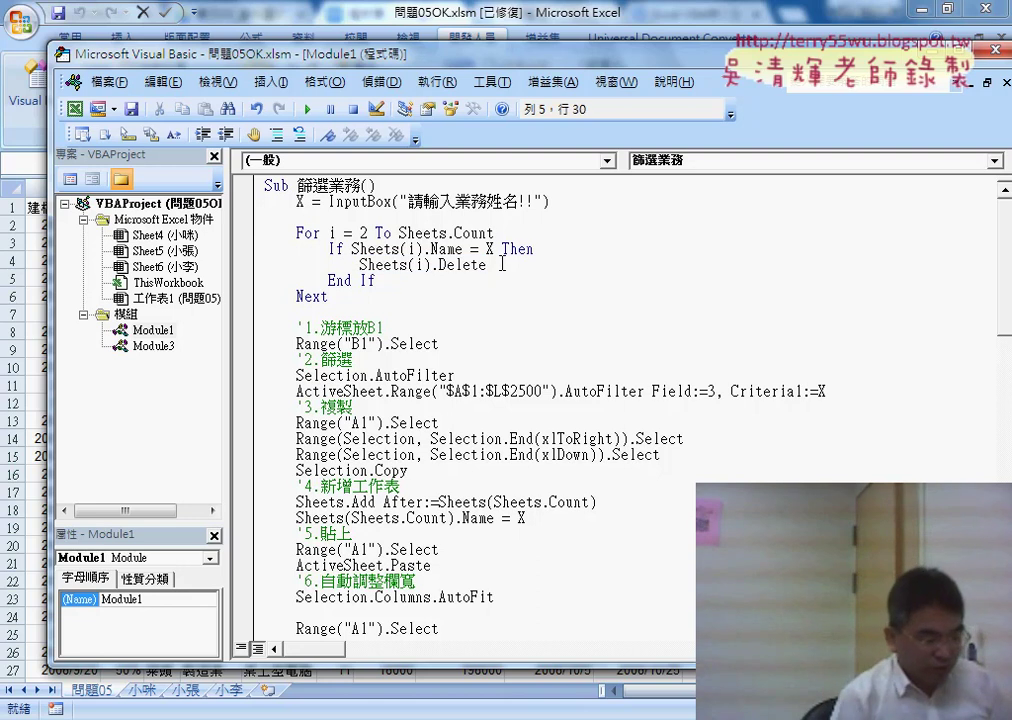
key(Return)
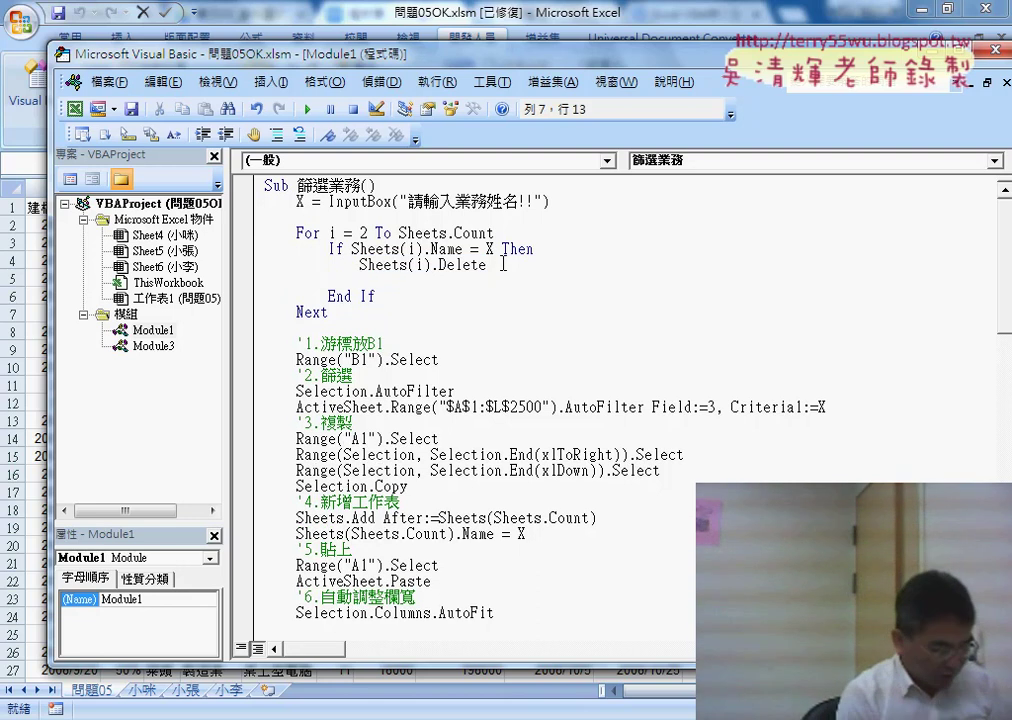
text(exit)
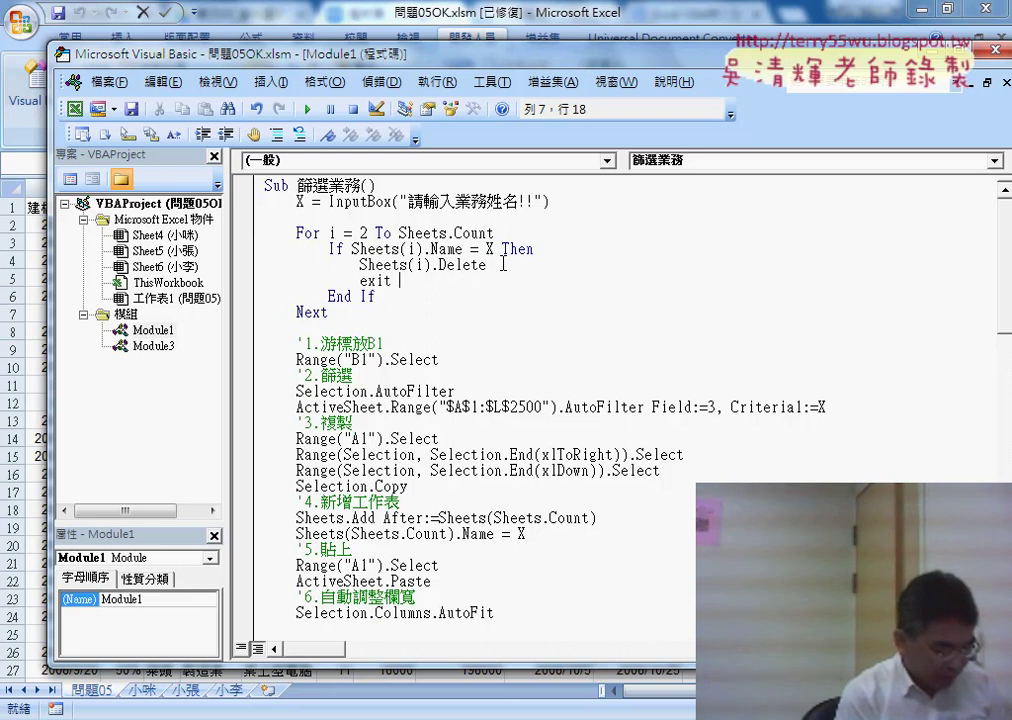
text( for)
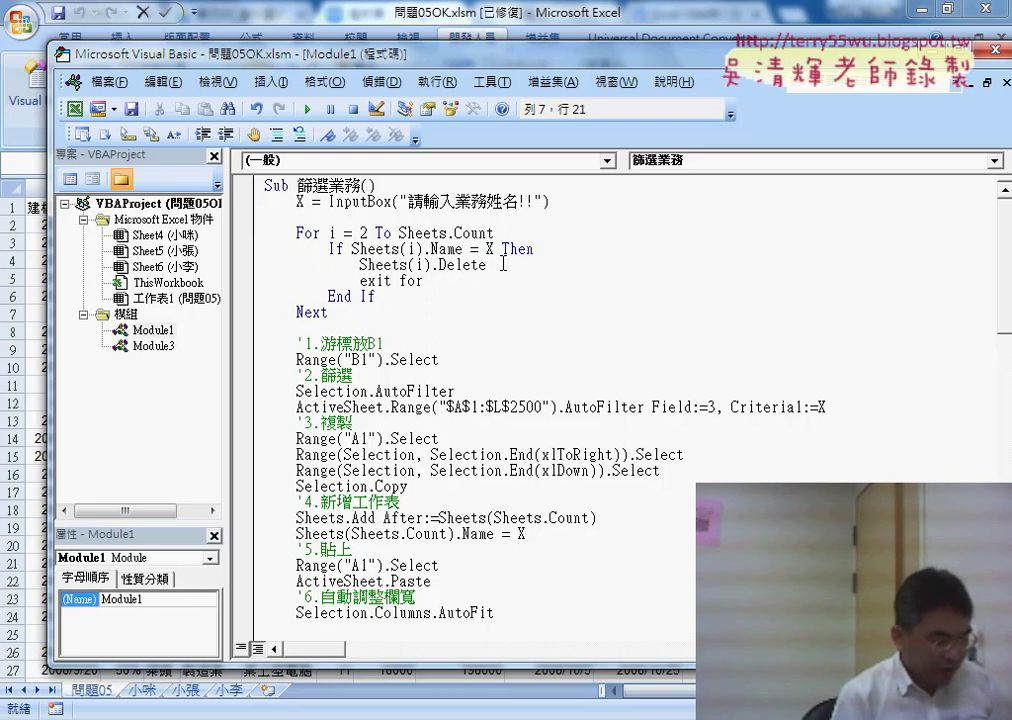
key(Down)
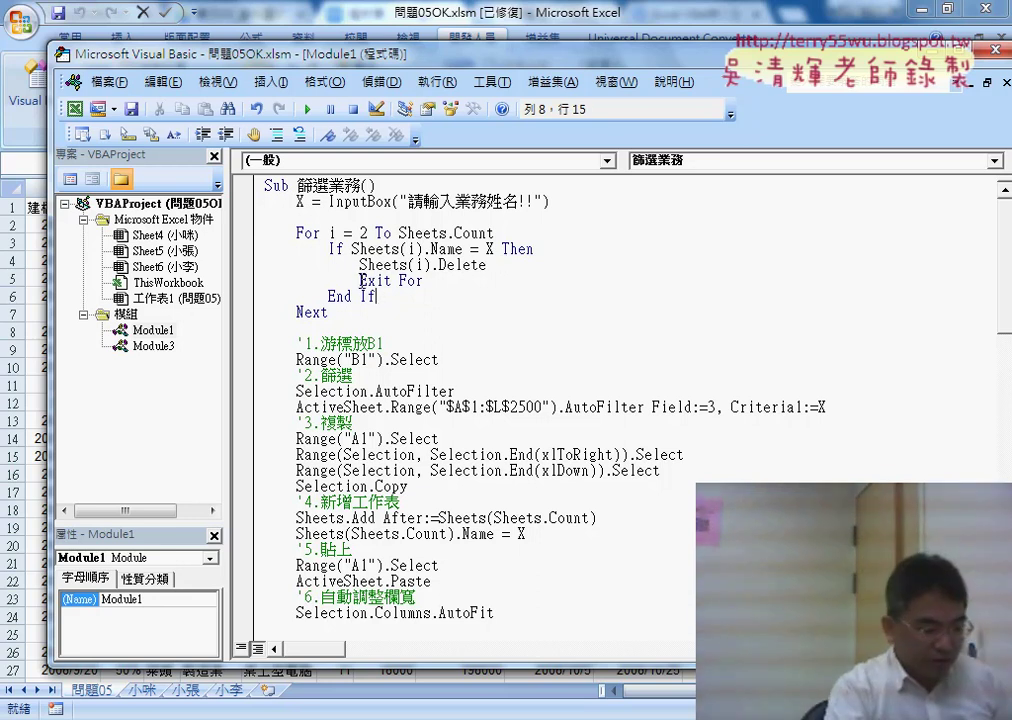
- Highlight the Sheets(i).Delete and Exit For statements to point them out
drag(360, 281, 421, 281)
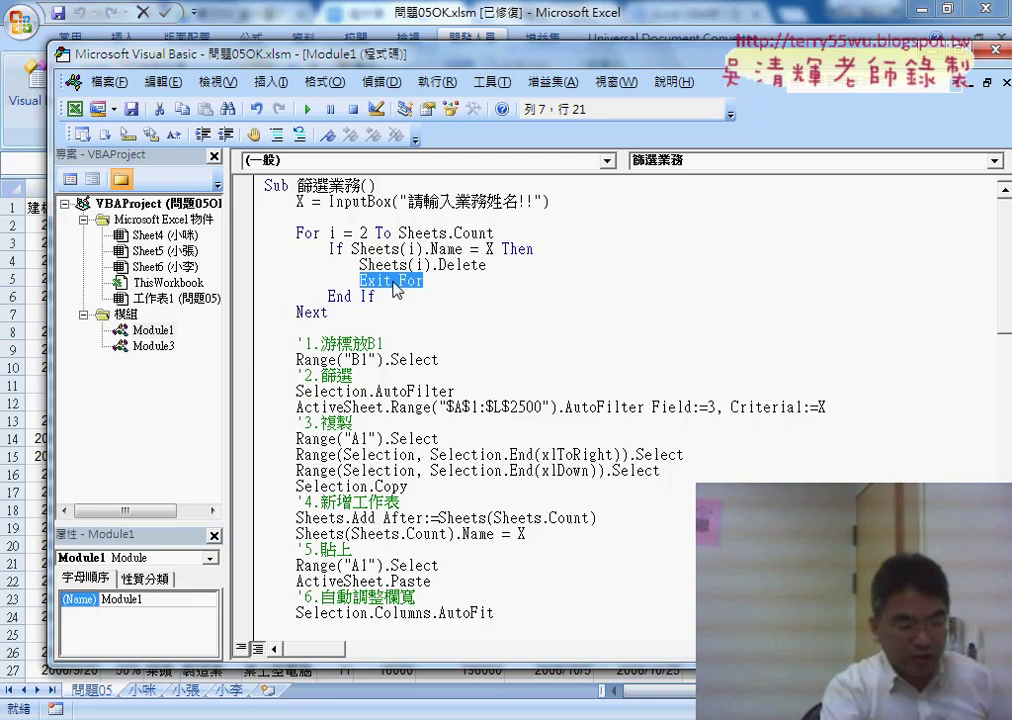
drag(360, 264, 488, 265)
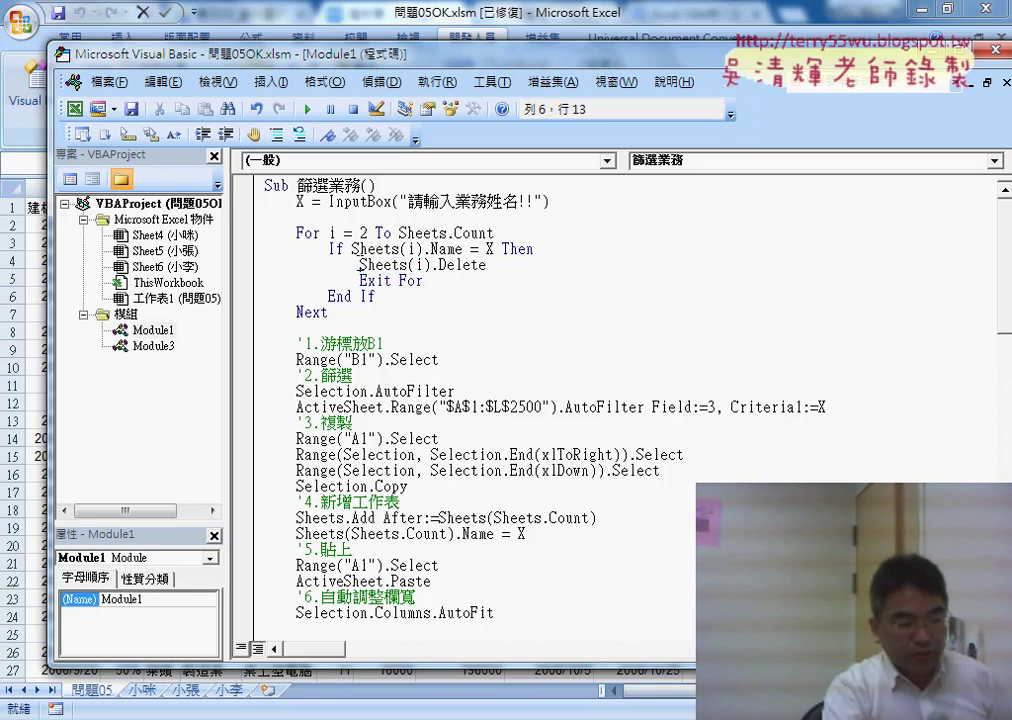
drag(423, 281, 360, 281)
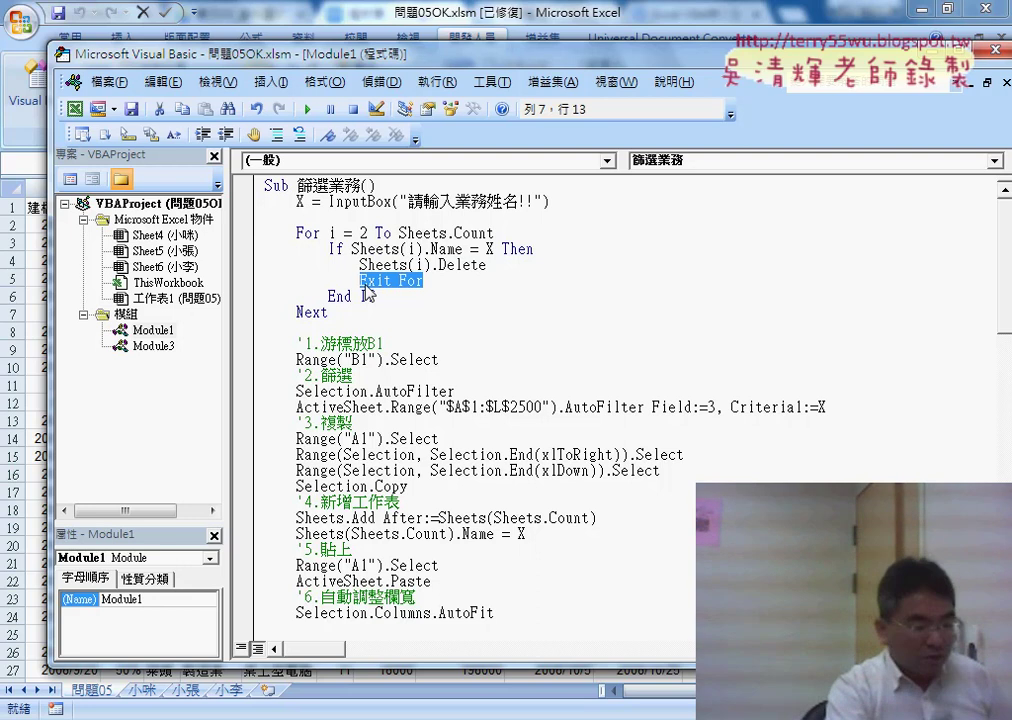
drag(486, 266, 361, 265)
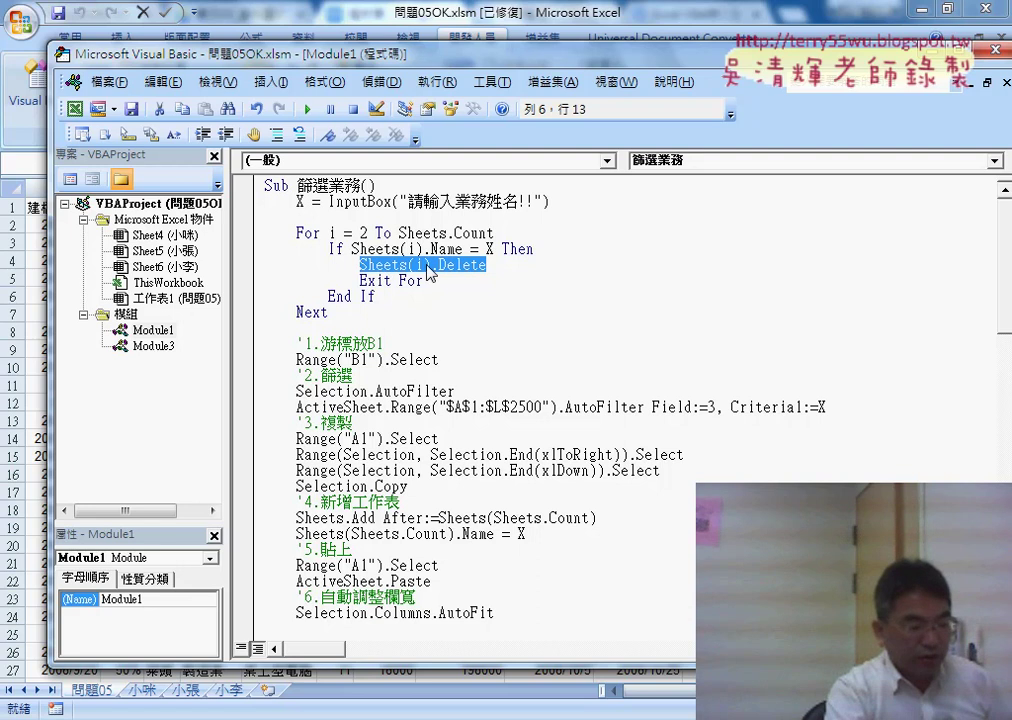
- Set a breakpoint on the For i = 2 To Sheets.Count line and remove the blank line above it
click(391, 218)
key(Return)
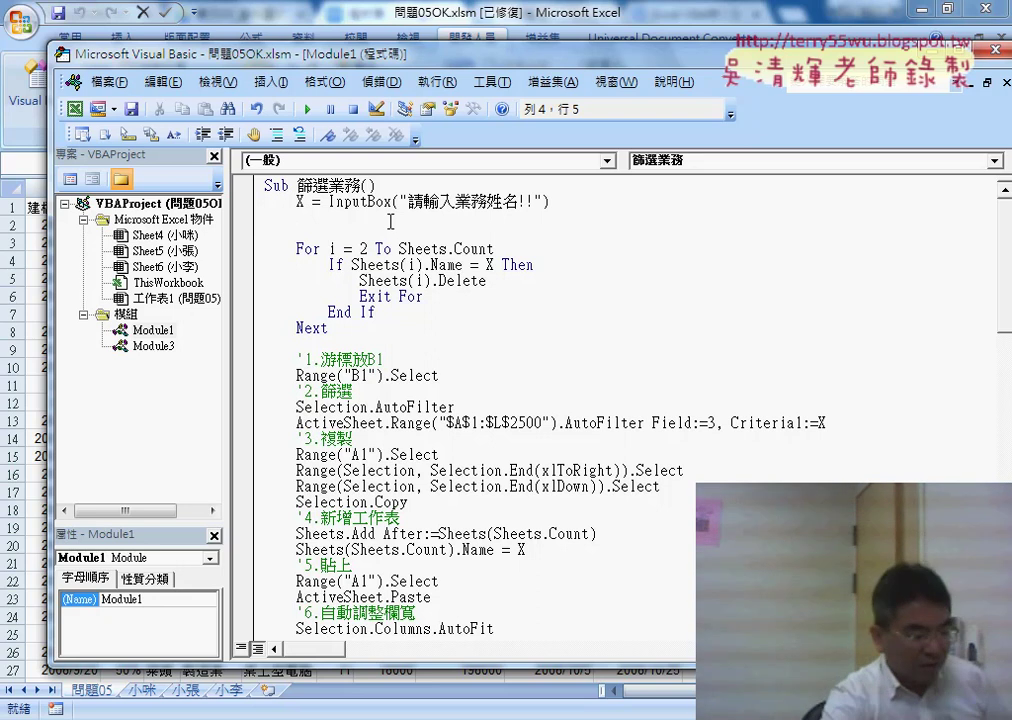
click(250, 248)
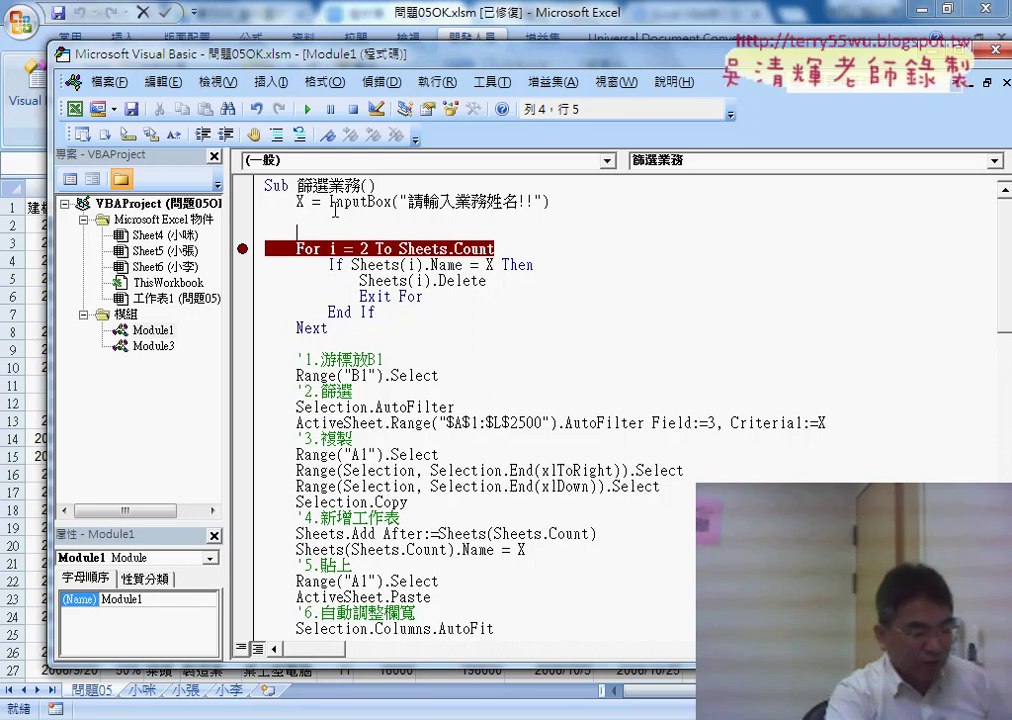
click(255, 216)
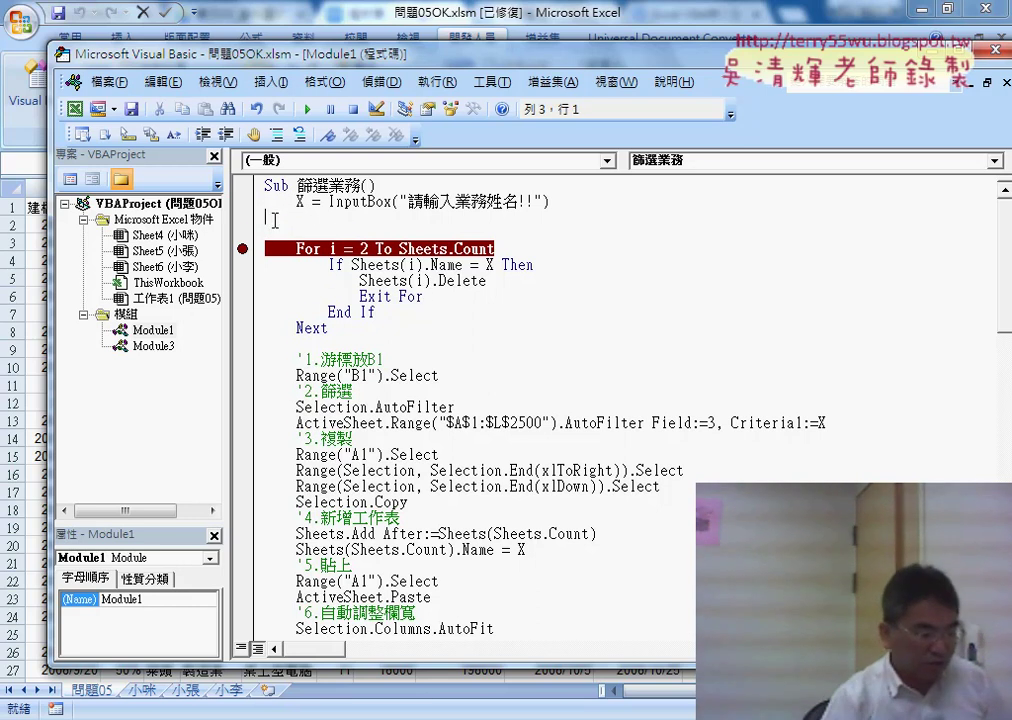
key(Delete)
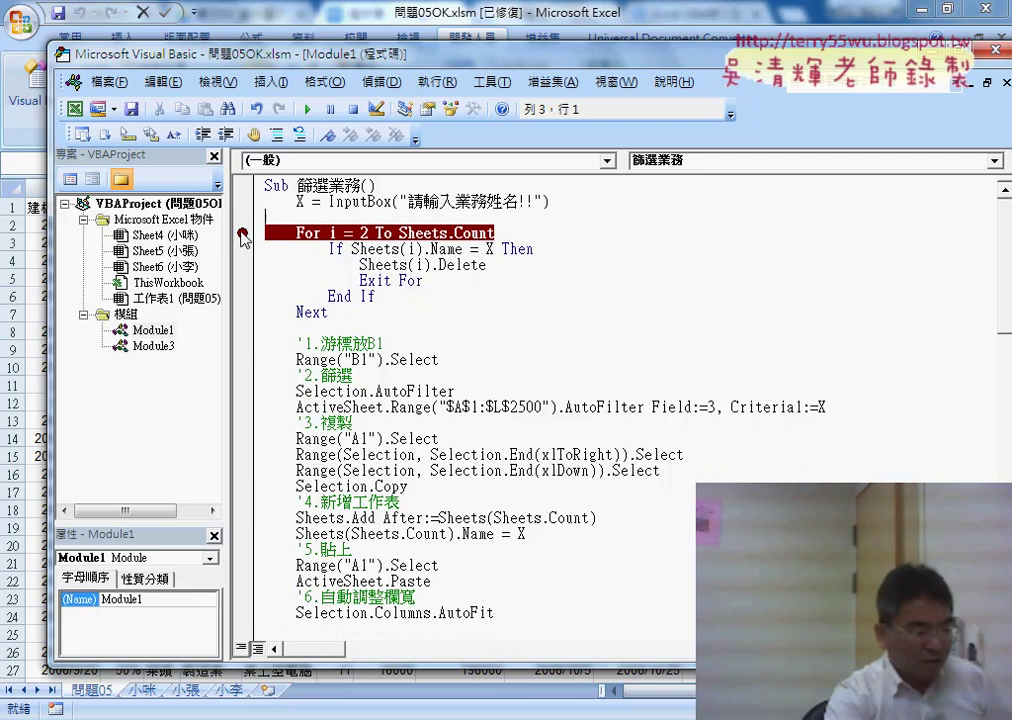
click(304, 112)
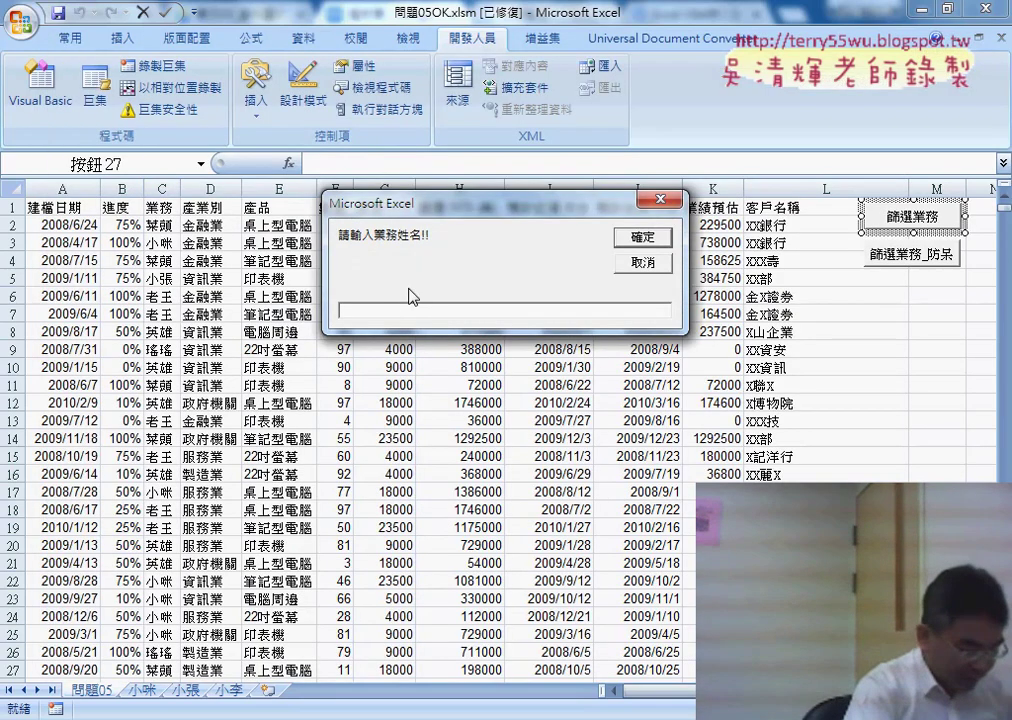
- Enter 小咪 as the salesperson name in the macro's InputBox
text(cet)
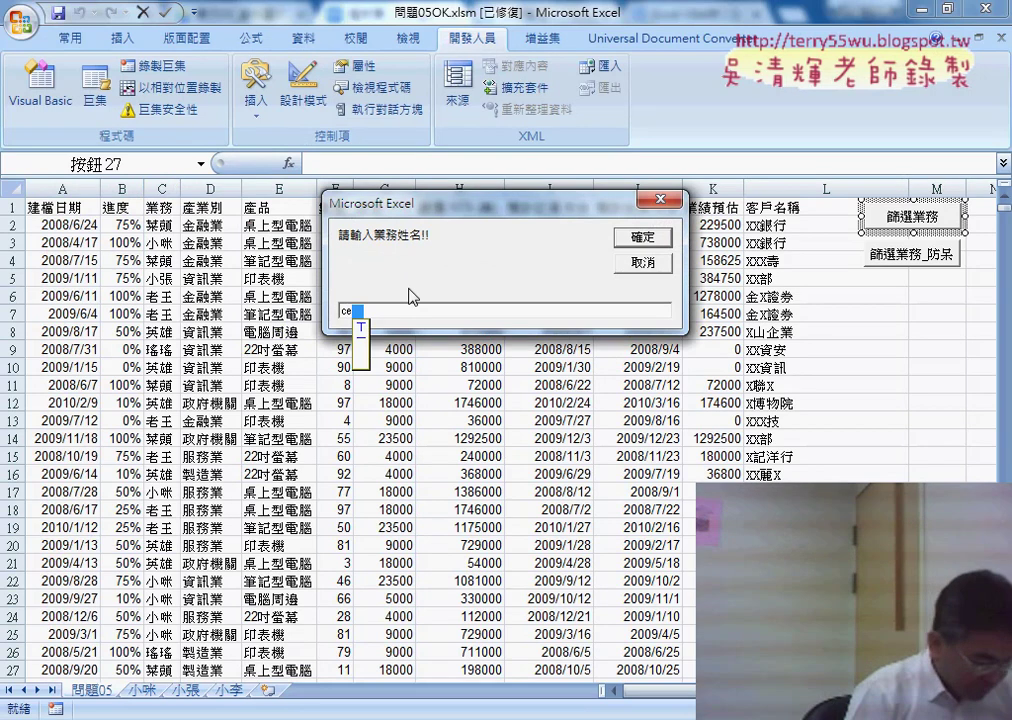
key(BackSpace)
key(BackSpace)
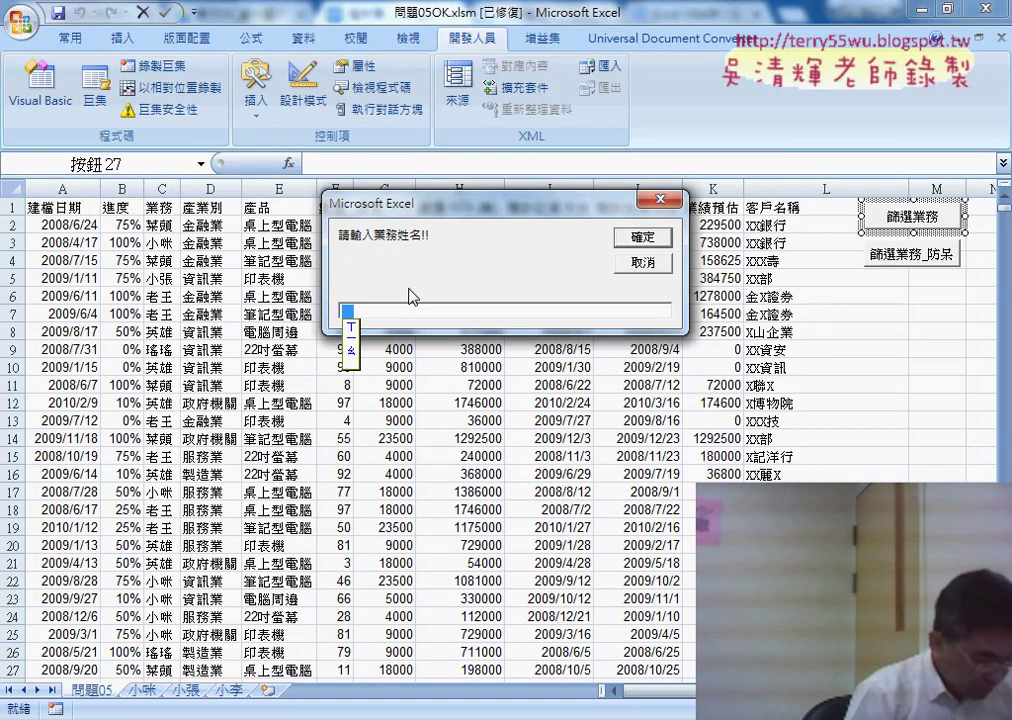
text(小咪)
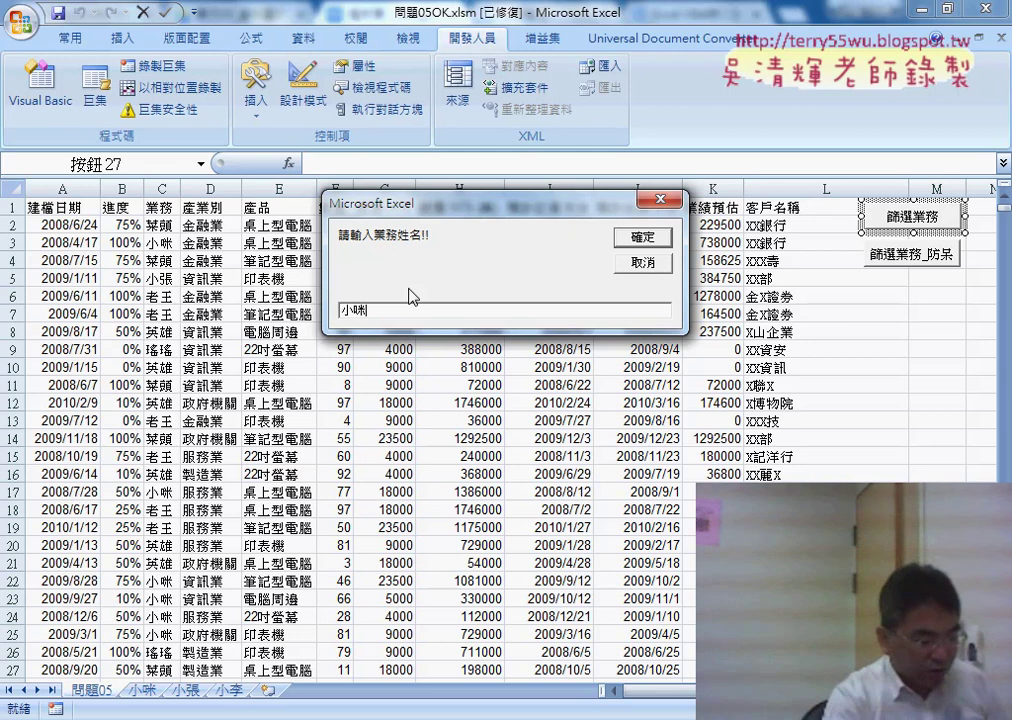
click(642, 237)
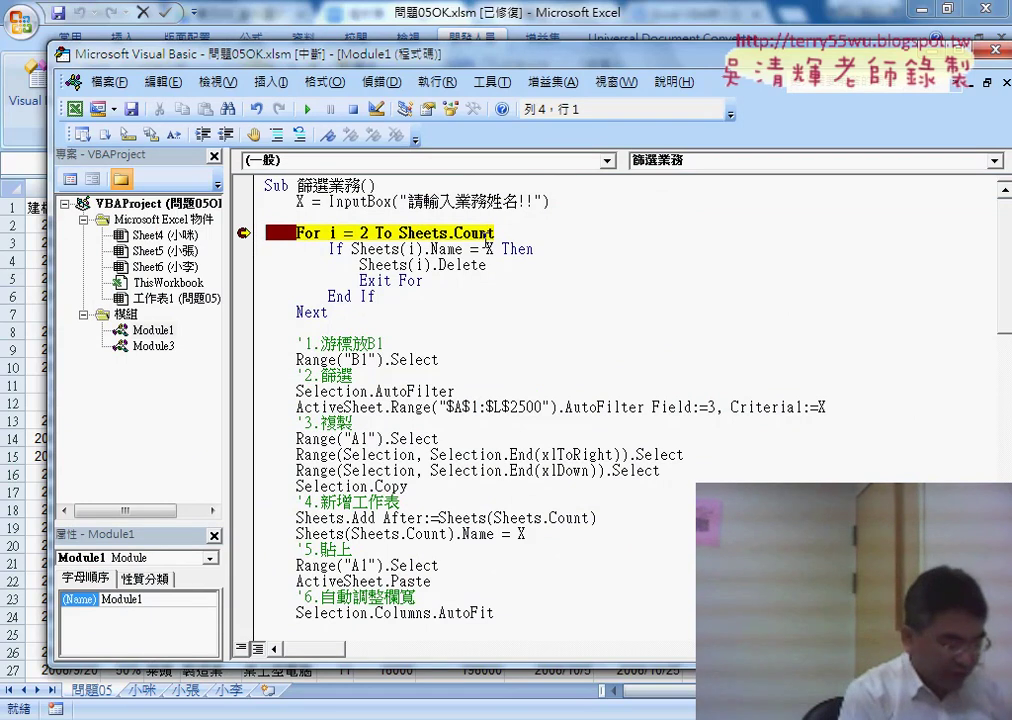
- Step through with F8, confirm 刪除 to delete the old 小咪 sheet, and run to completion
key(F8)
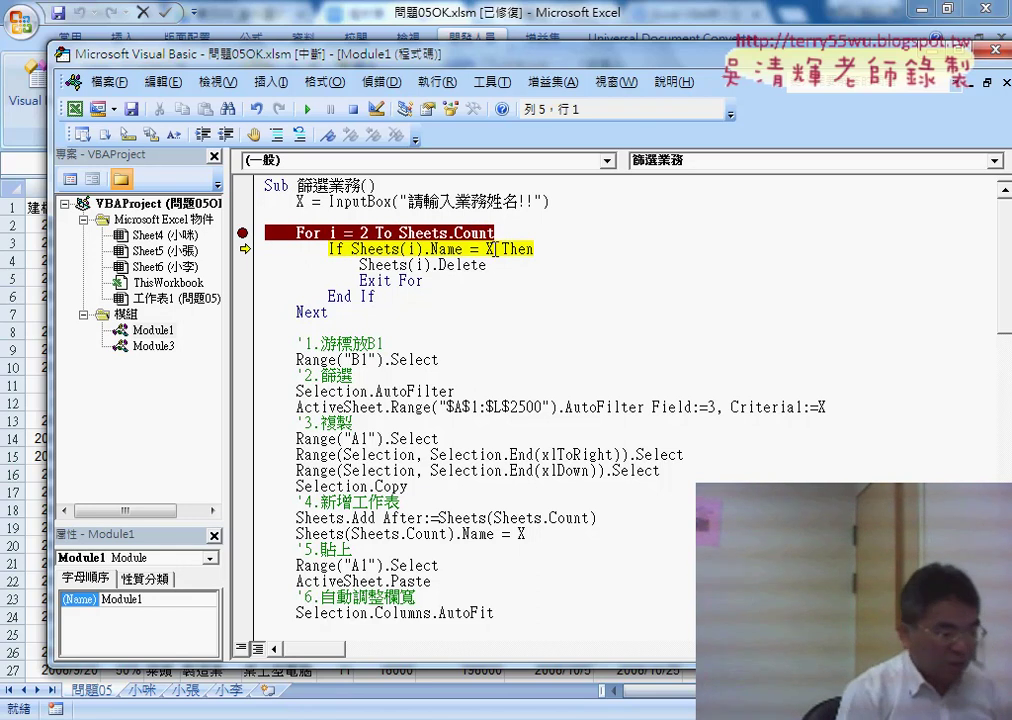
key(F8)
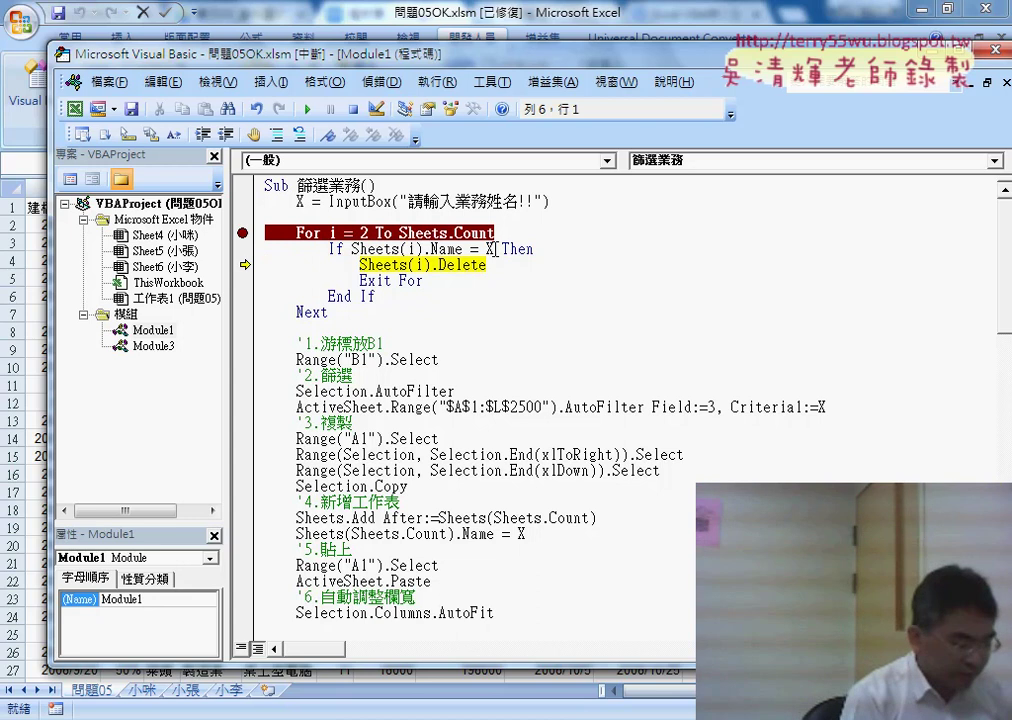
key(F8)
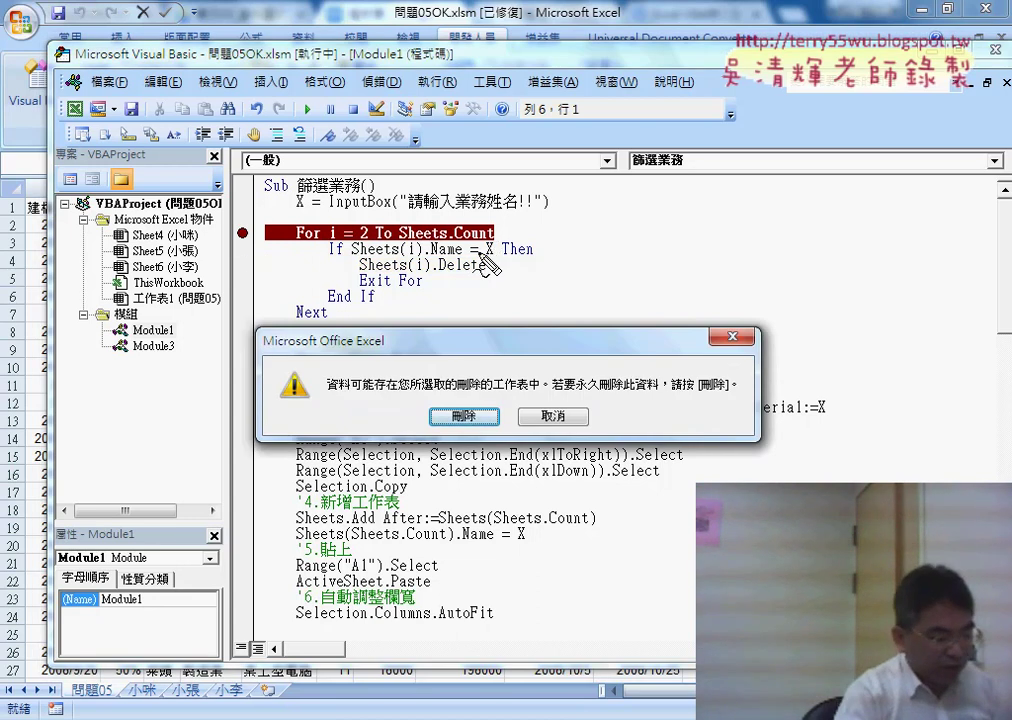
mouse_move(252, 330)
mouse_down()
mouse_move(250, 430)
mouse_move(310, 314)
mouse_move(727, 450)
mouse_move(752, 440)
mouse_up()
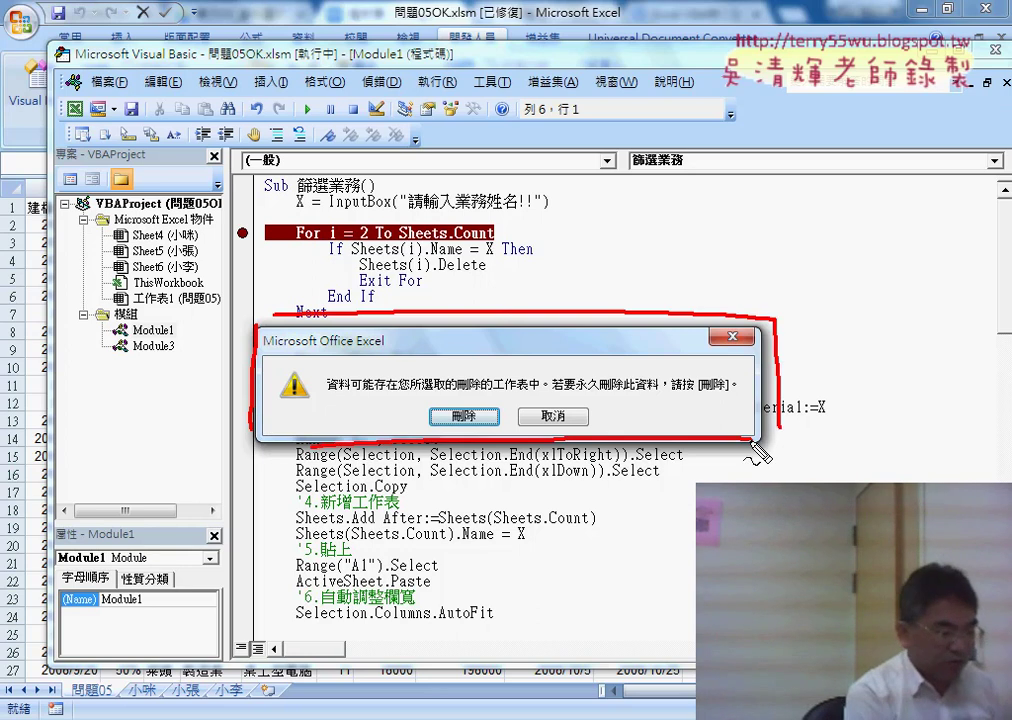
key(Escape)
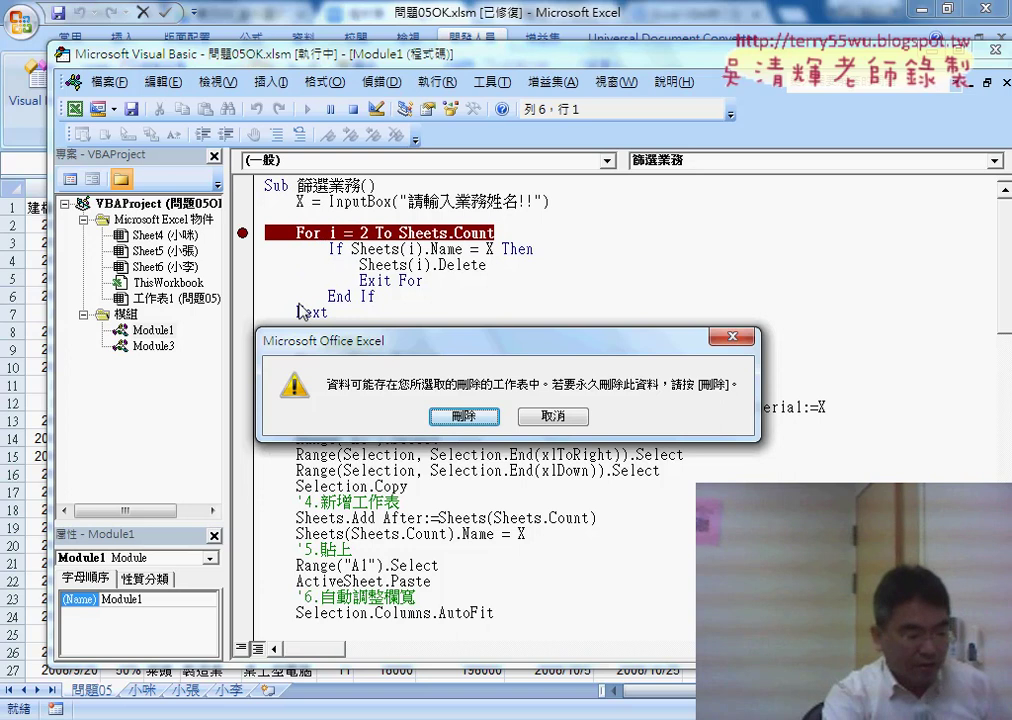
click(468, 416)
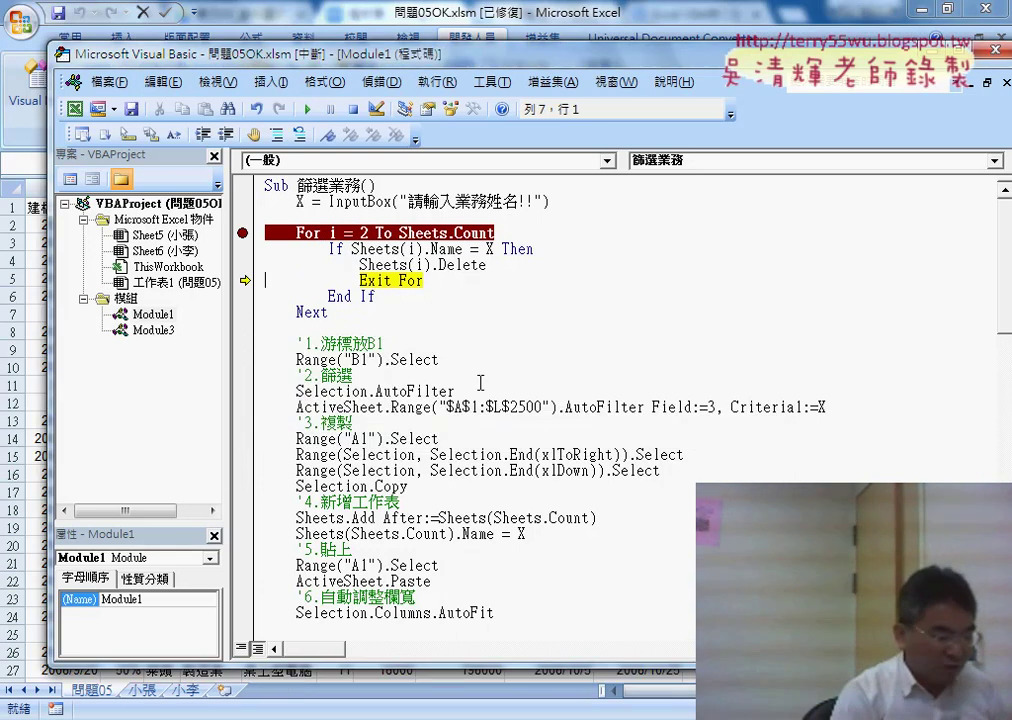
key(F8)
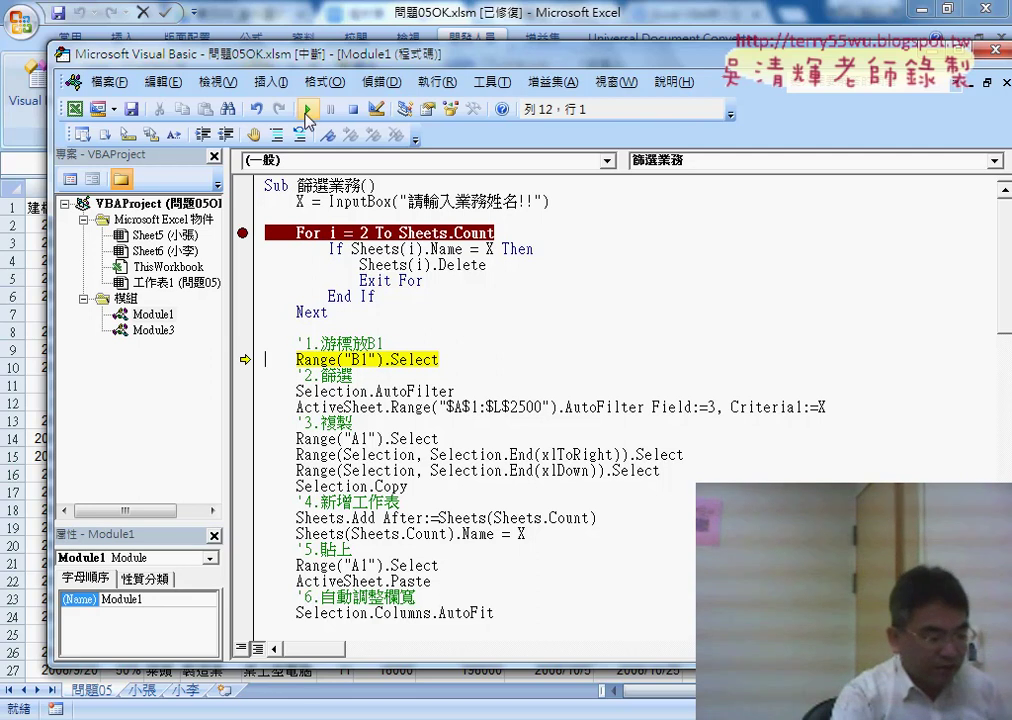
click(307, 112)
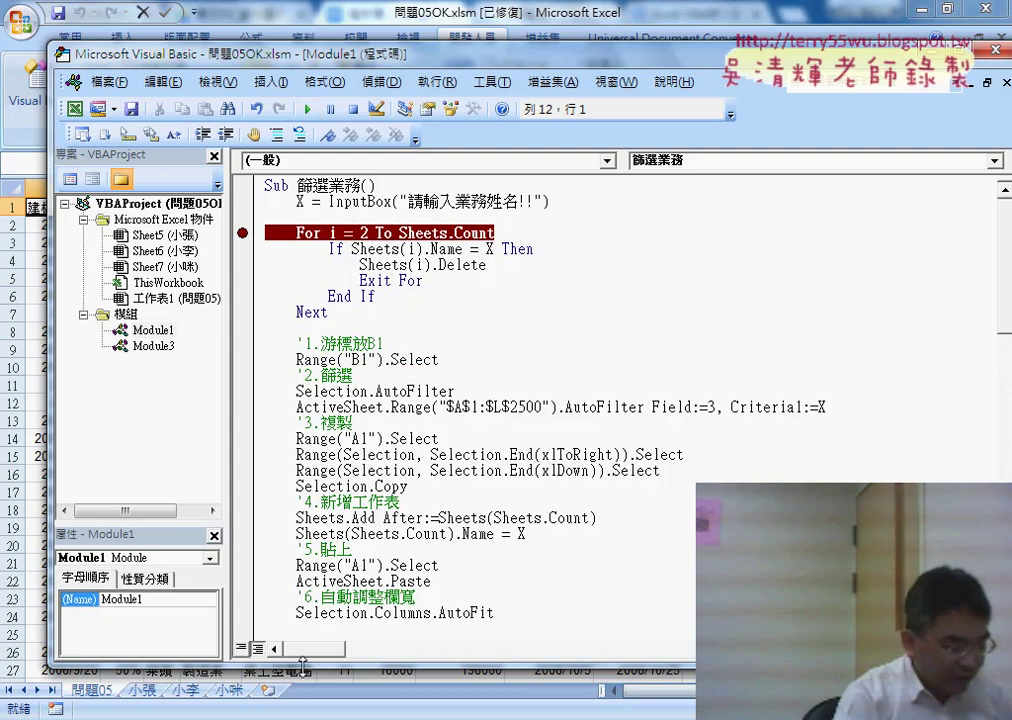
drag(302, 665, 300, 642)
- View the new 小咪 sheet of filtered records, then return to the code above the loop
click(232, 690)
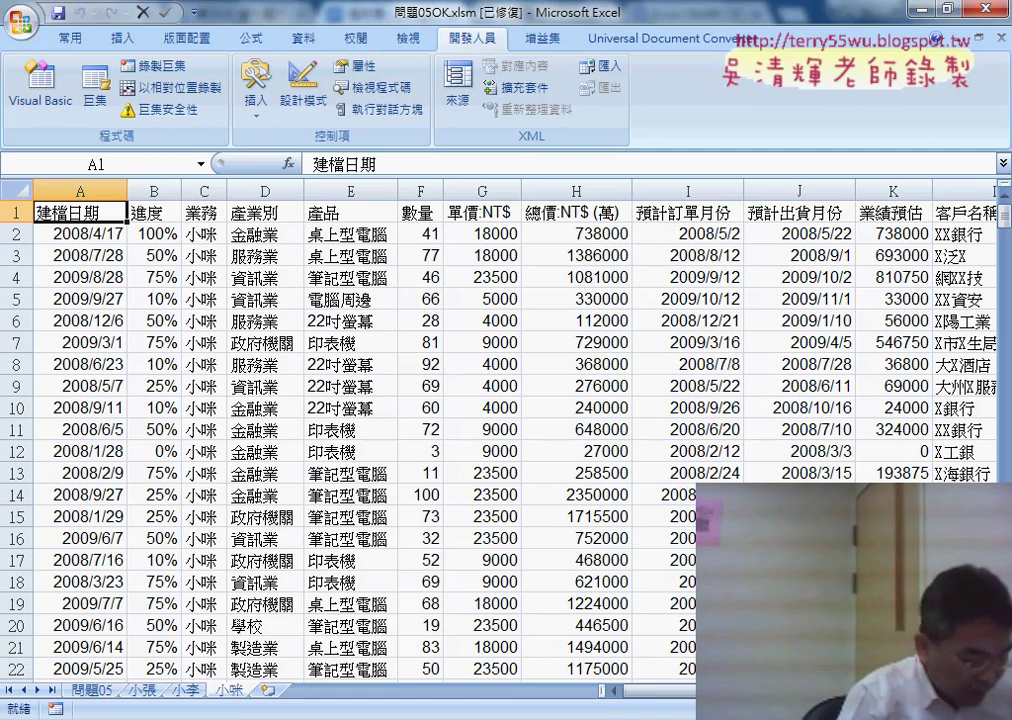
key(alt+Tab)
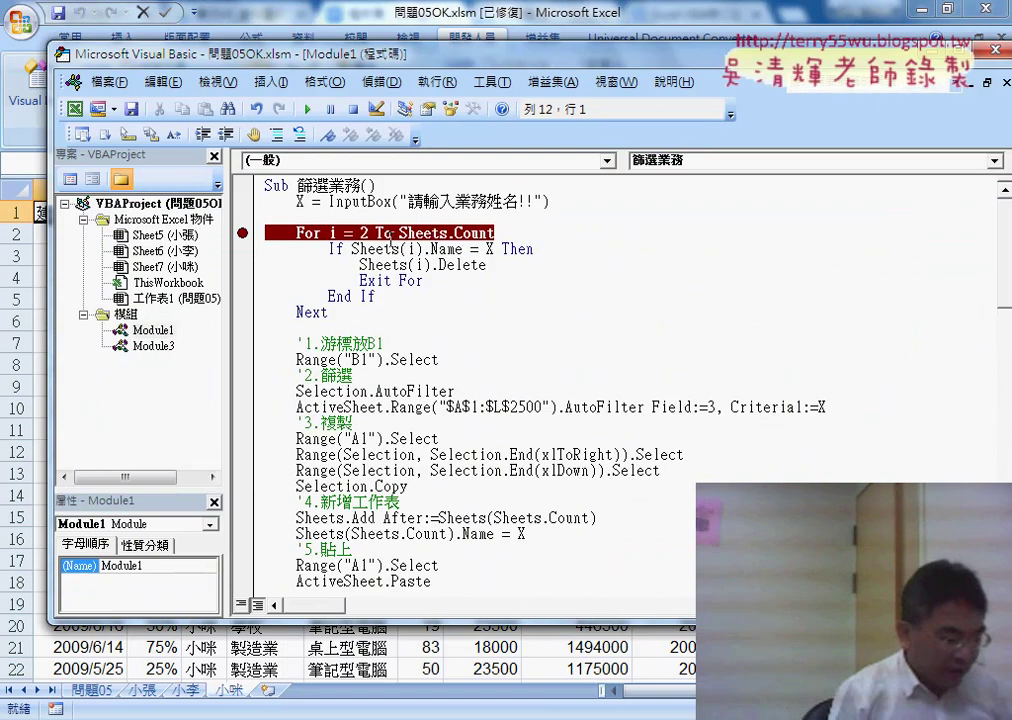
click(338, 219)
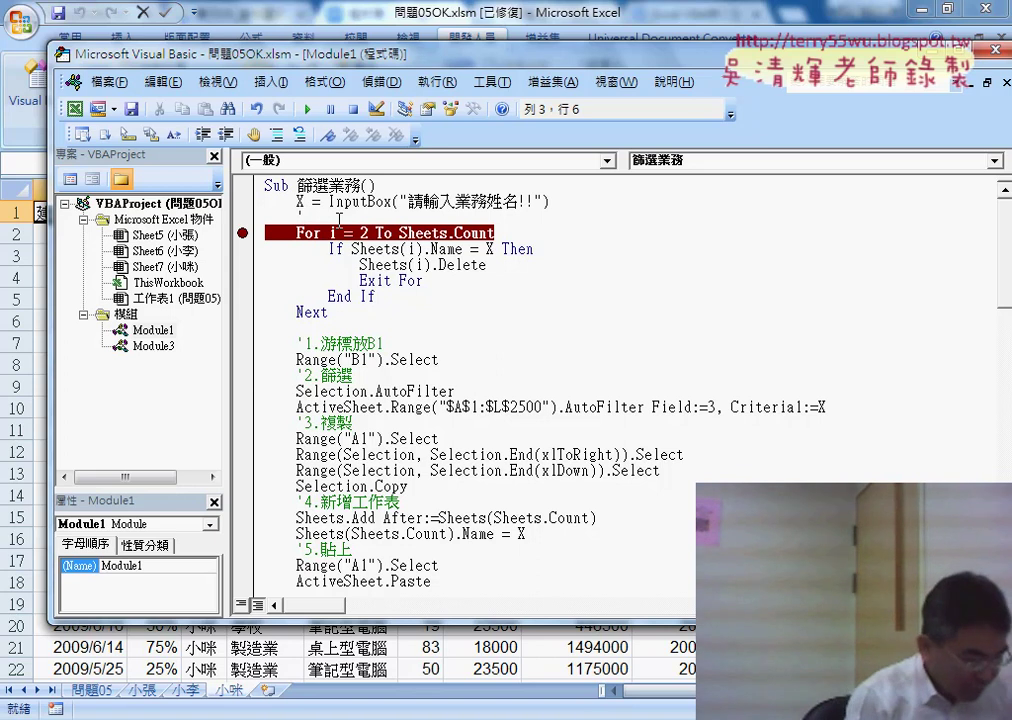
- Add a 防呆 comment and Application.DisplayAlerts = False above the For loop
key(BackSpace)
key(BackSpace)
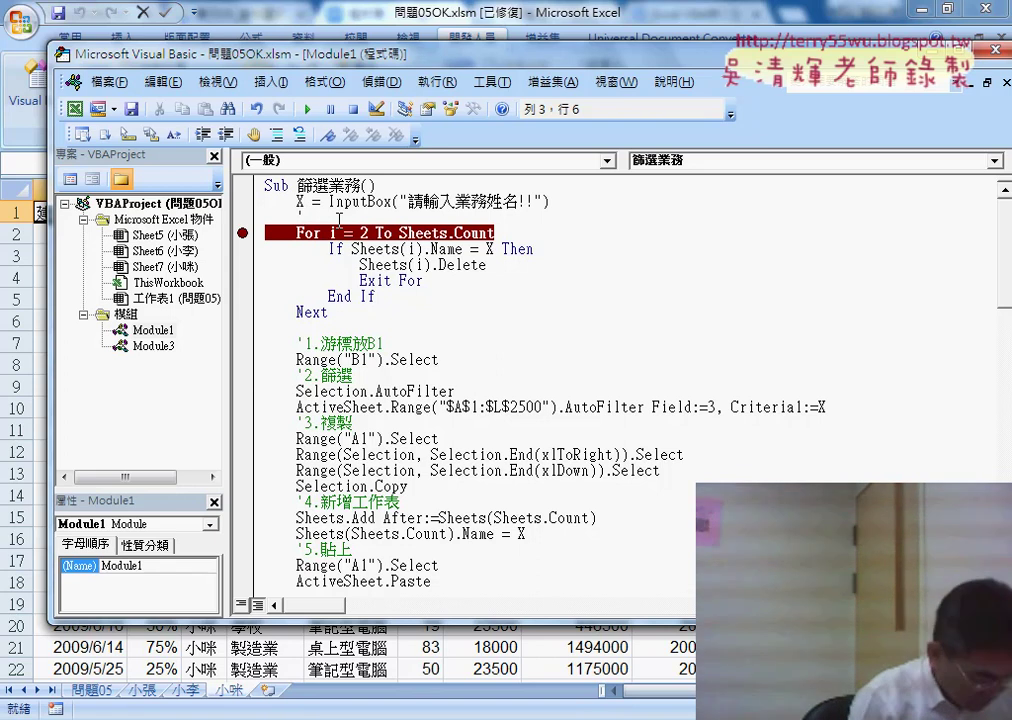
text(防)
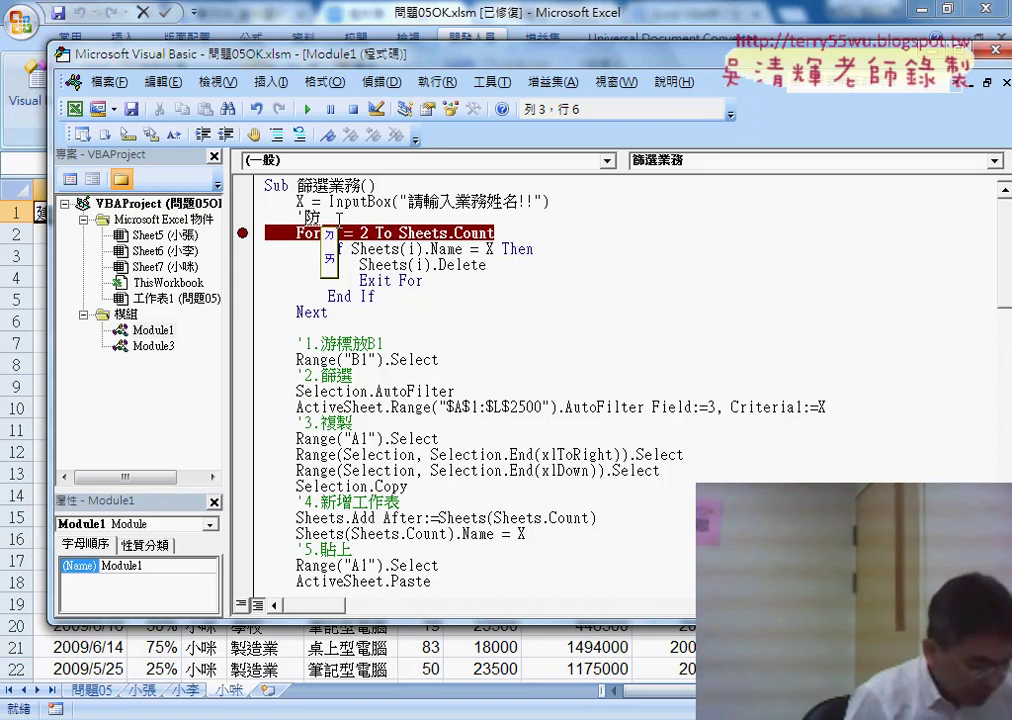
text(呆1)
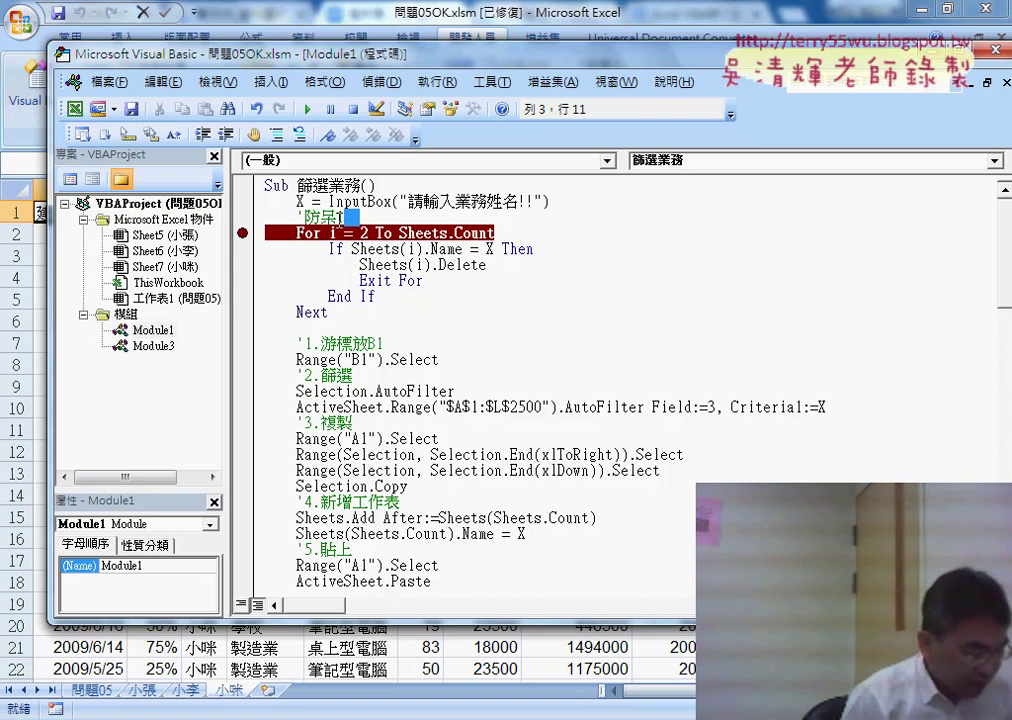
text(：)
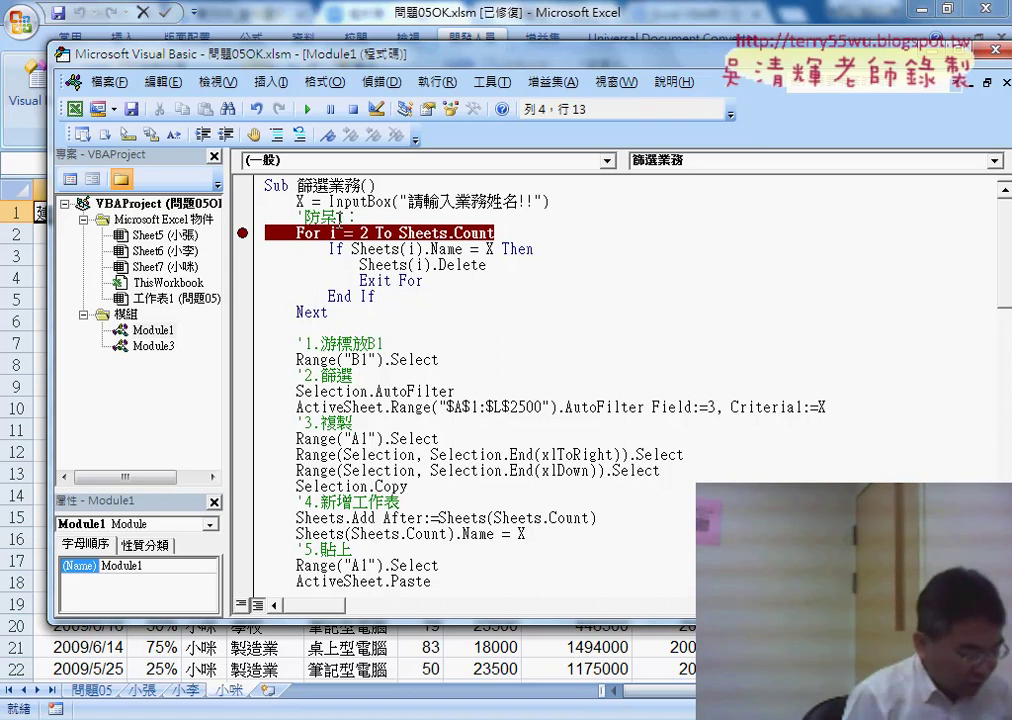
key(Return)
text(applicatio)
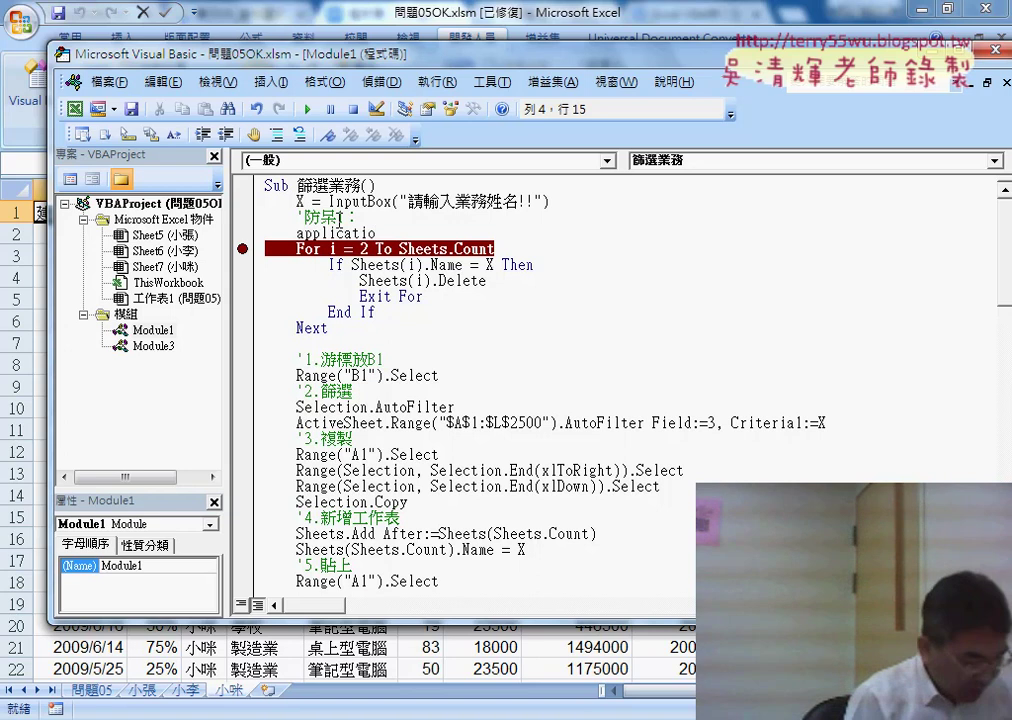
text(n.d)
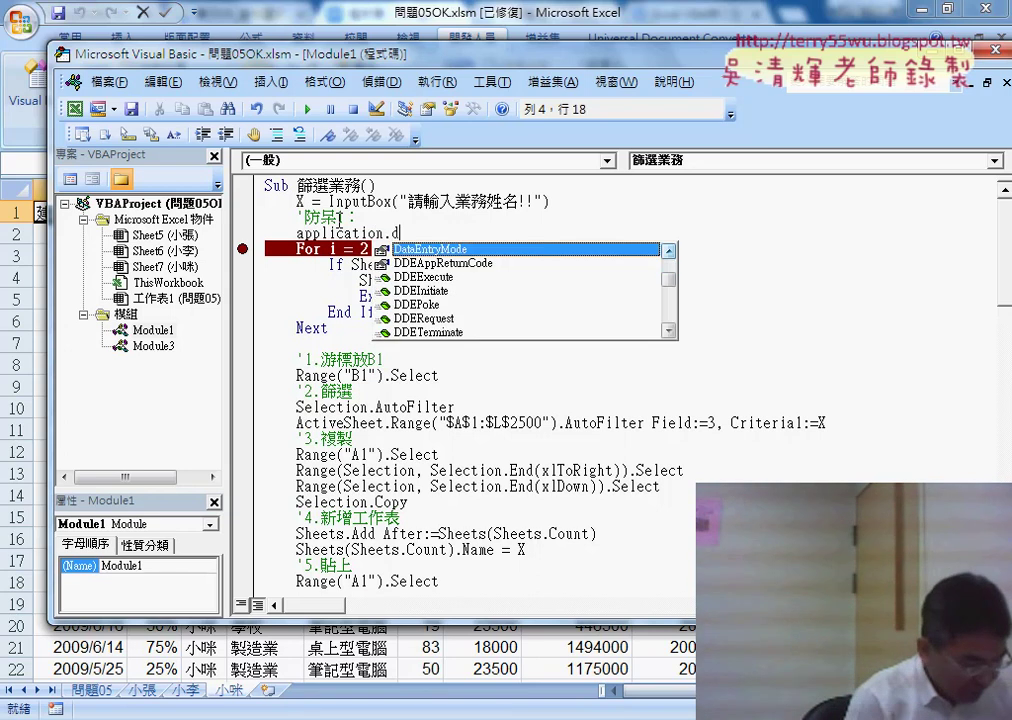
text(i)
key(Down)
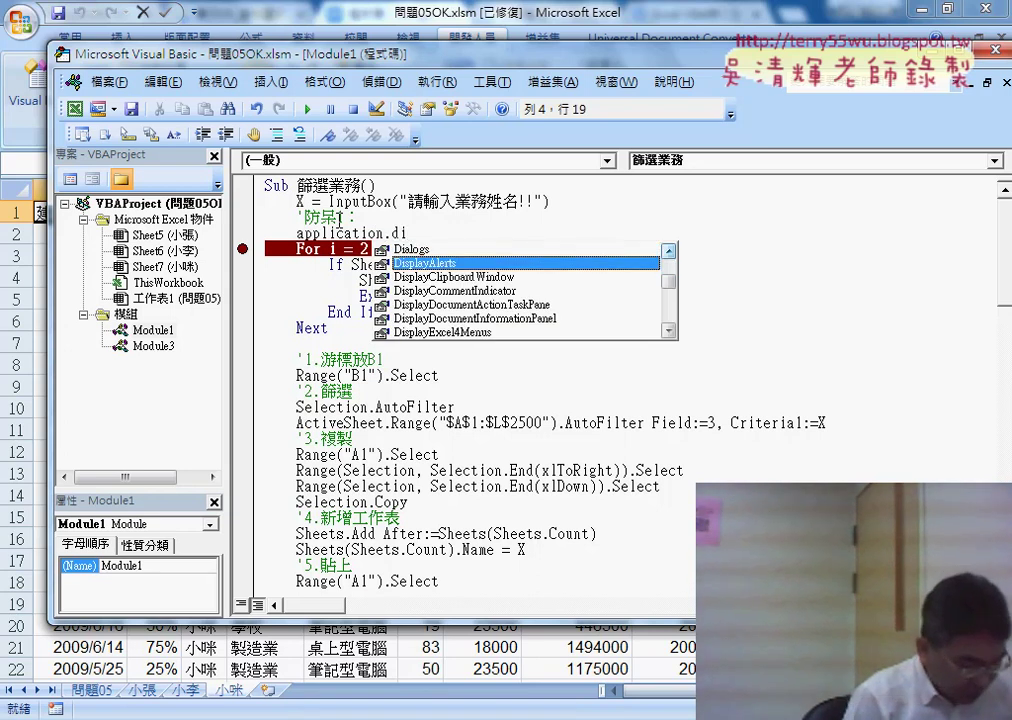
text(=)
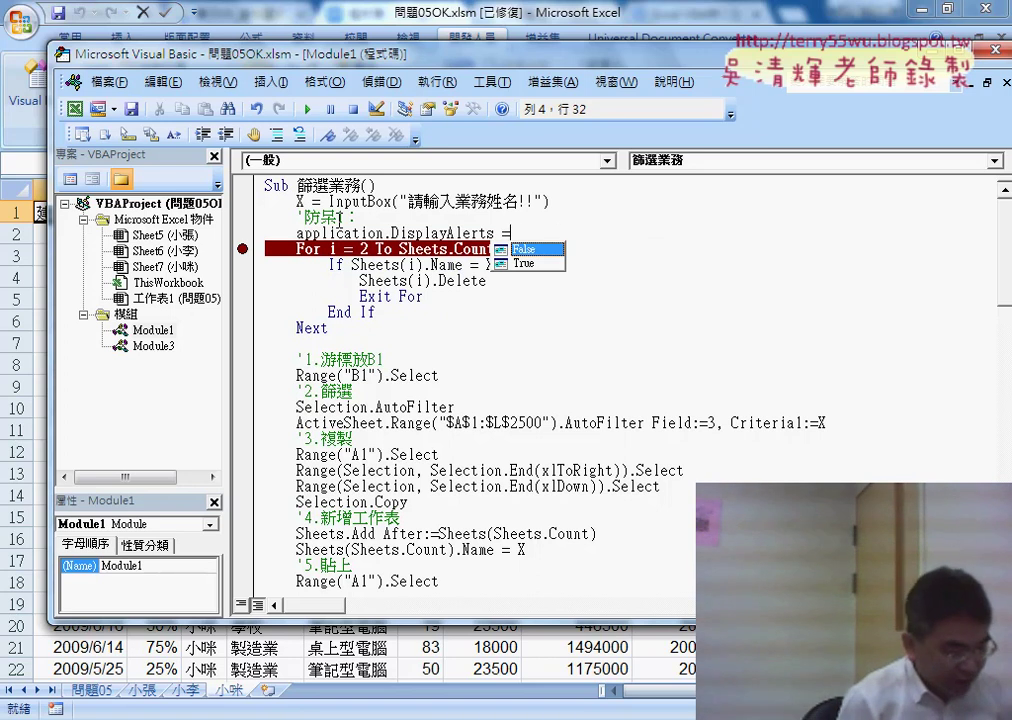
key(Tab)
key(Left)
key(Left)
key(Left)
key(Left)
key(Left)
key(Left)
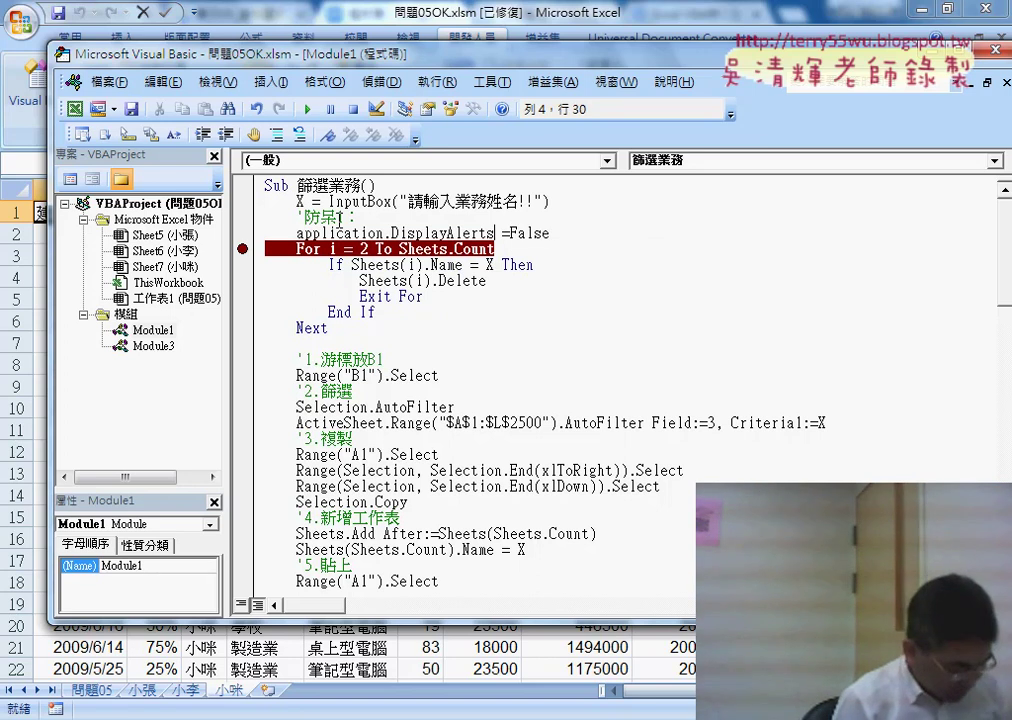
key(shift+Home)
key(ctrl+c)
key(Down)
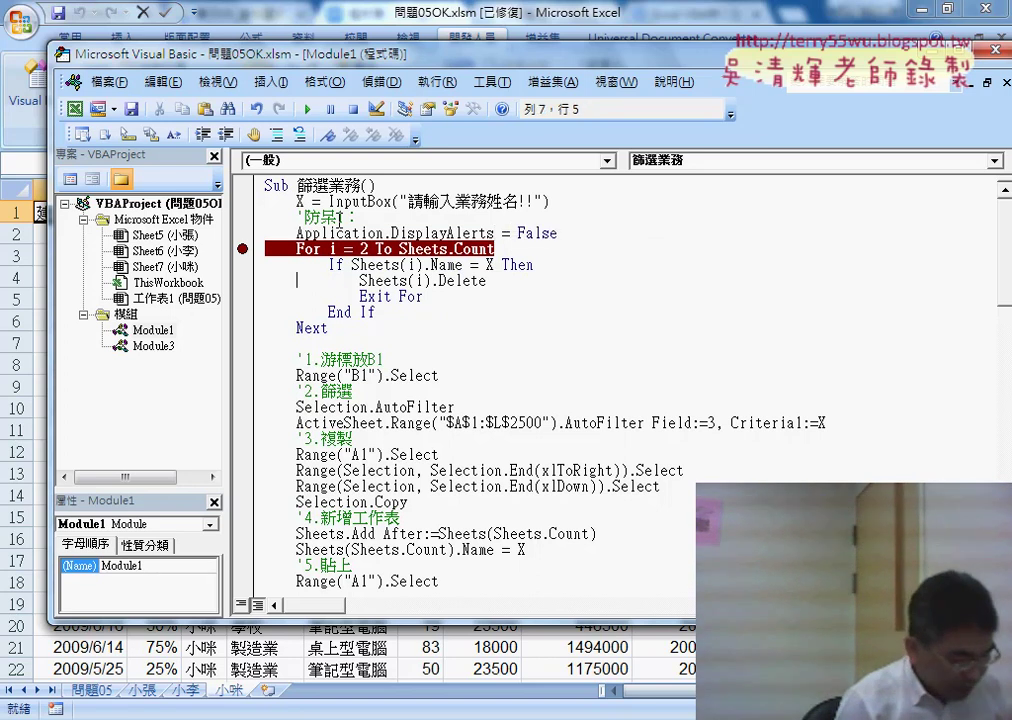
- Add Application.DisplayAlerts = True after Next and clear the For line's breakpoint
key(Down)
key(Down)
key(Down)
key(ctrl+v)
text(=)
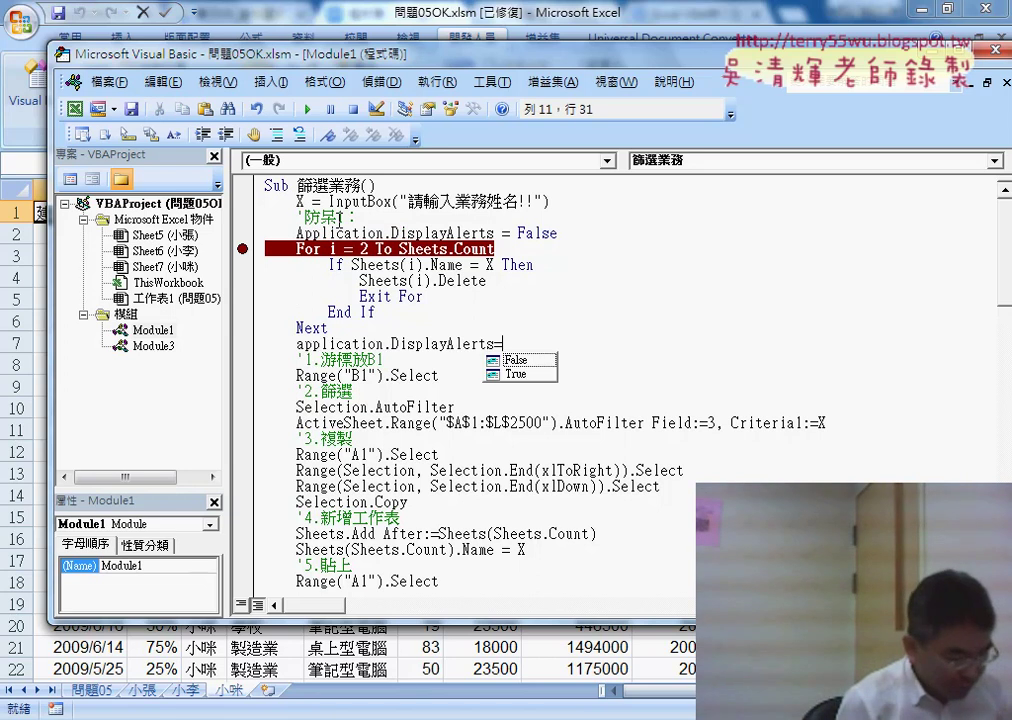
key(Down)
key(space)
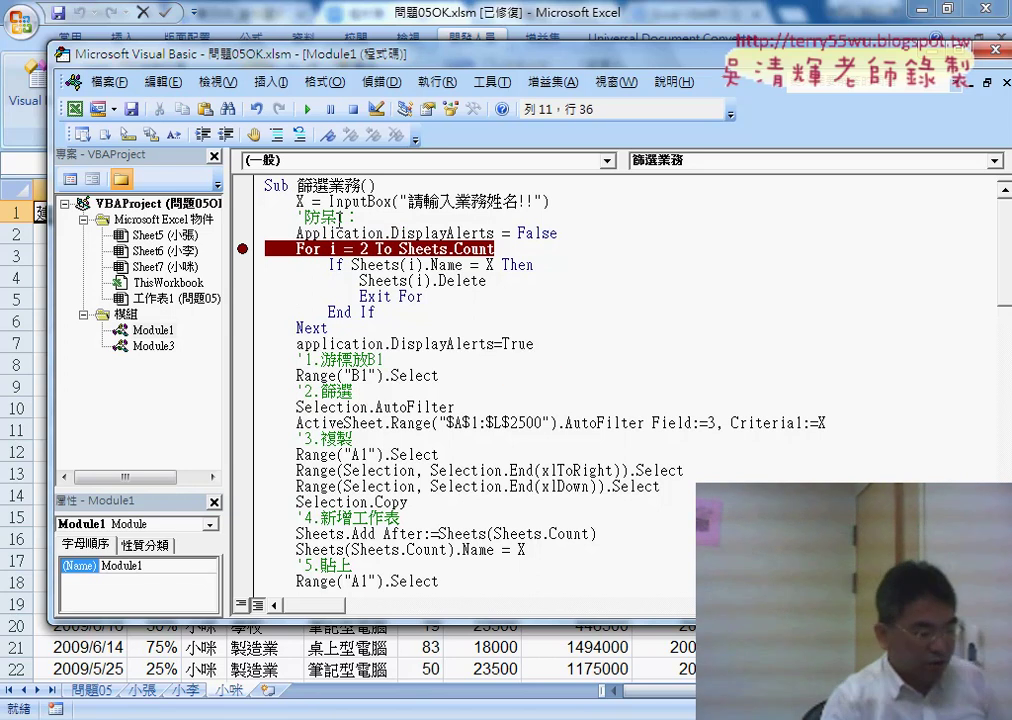
click(547, 328)
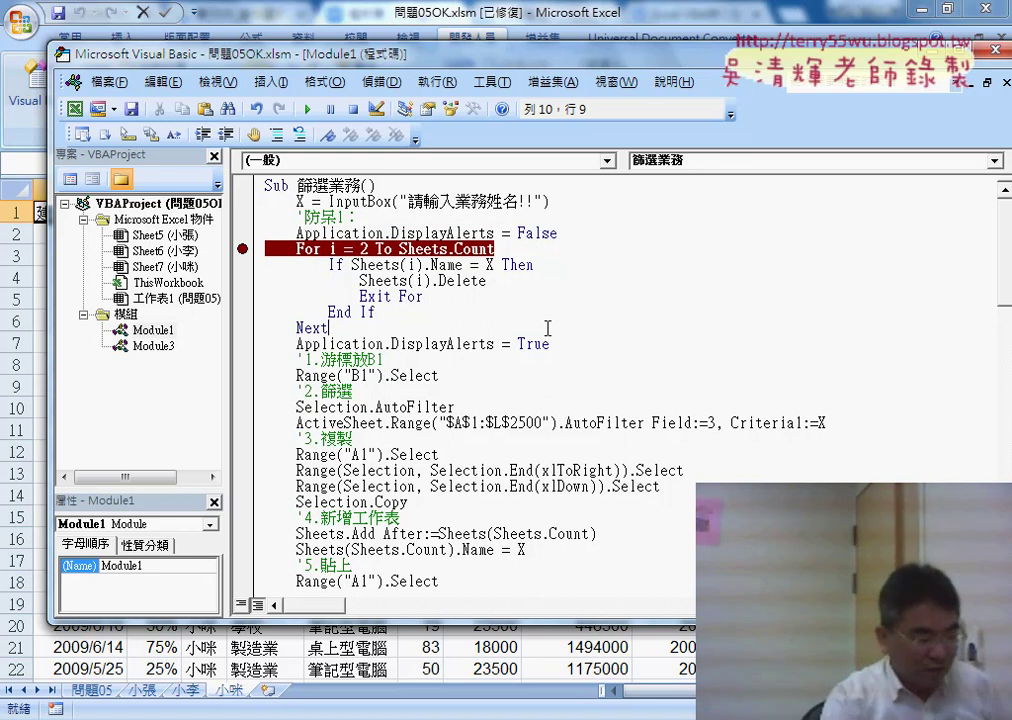
click(242, 248)
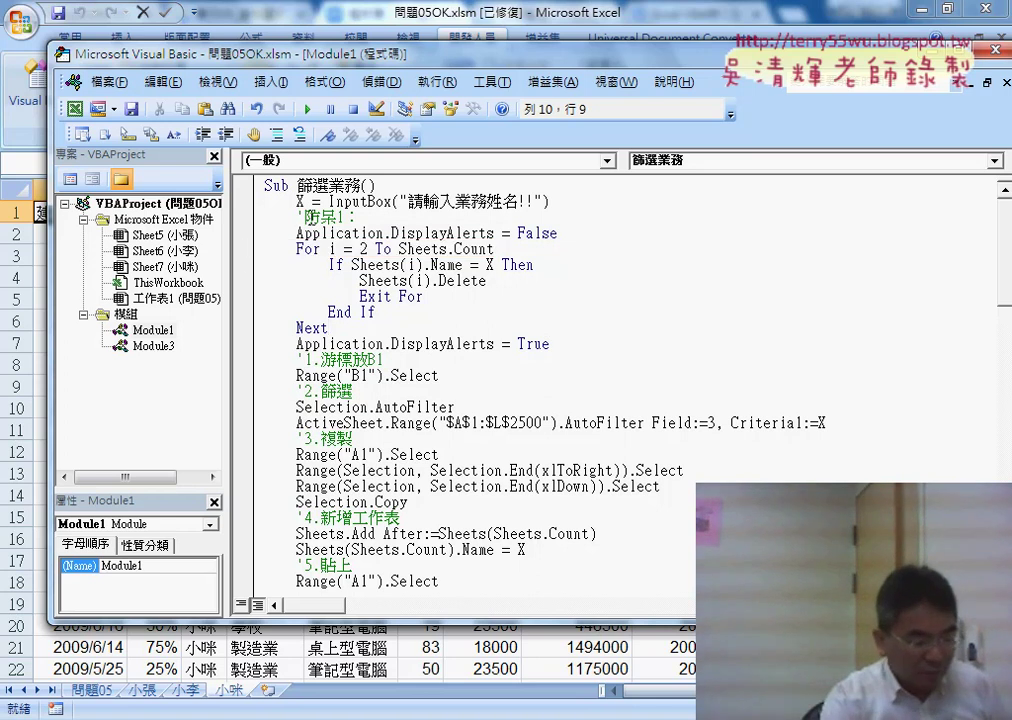
drag(297, 217, 358, 217)
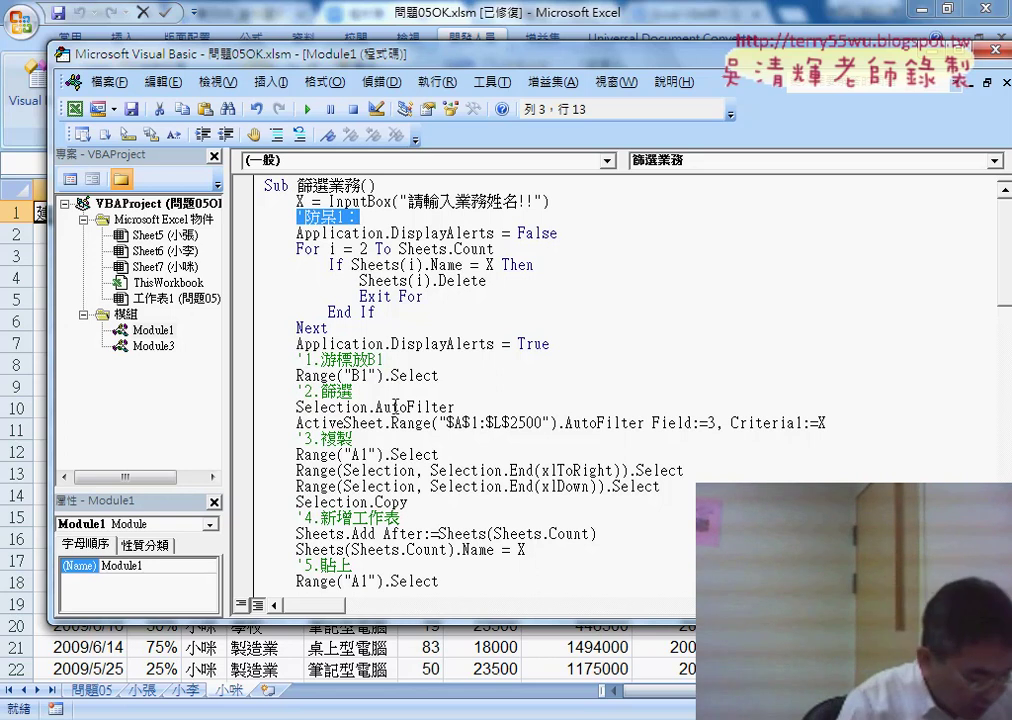
key(alt+Tab)
scroll(437, 580, down, 1)
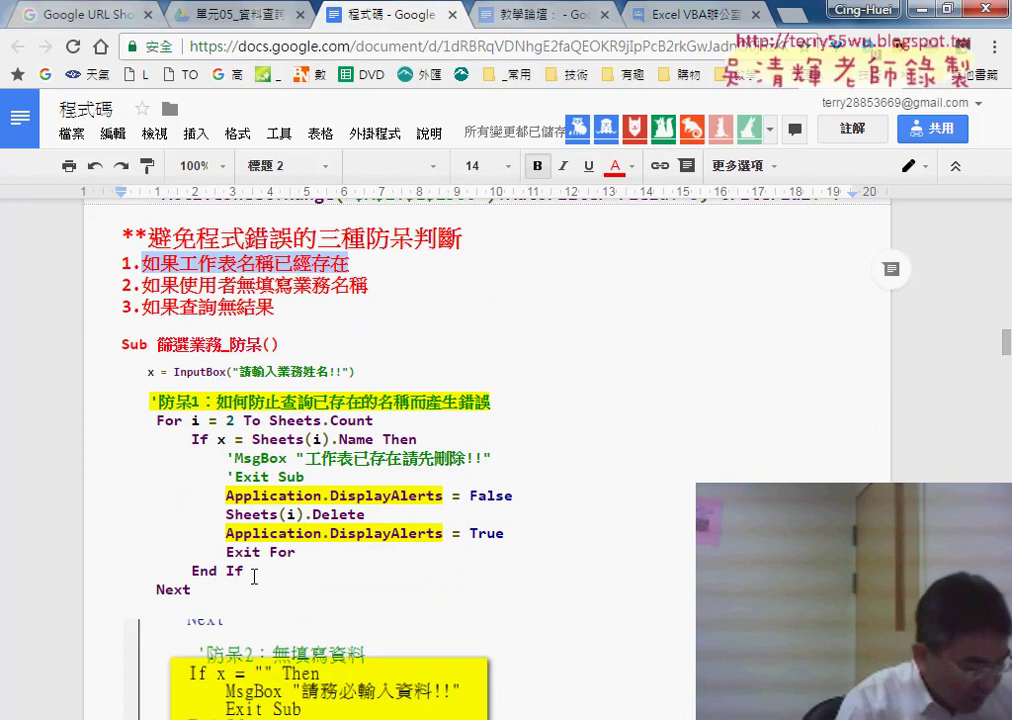
drag(233, 457, 495, 458)
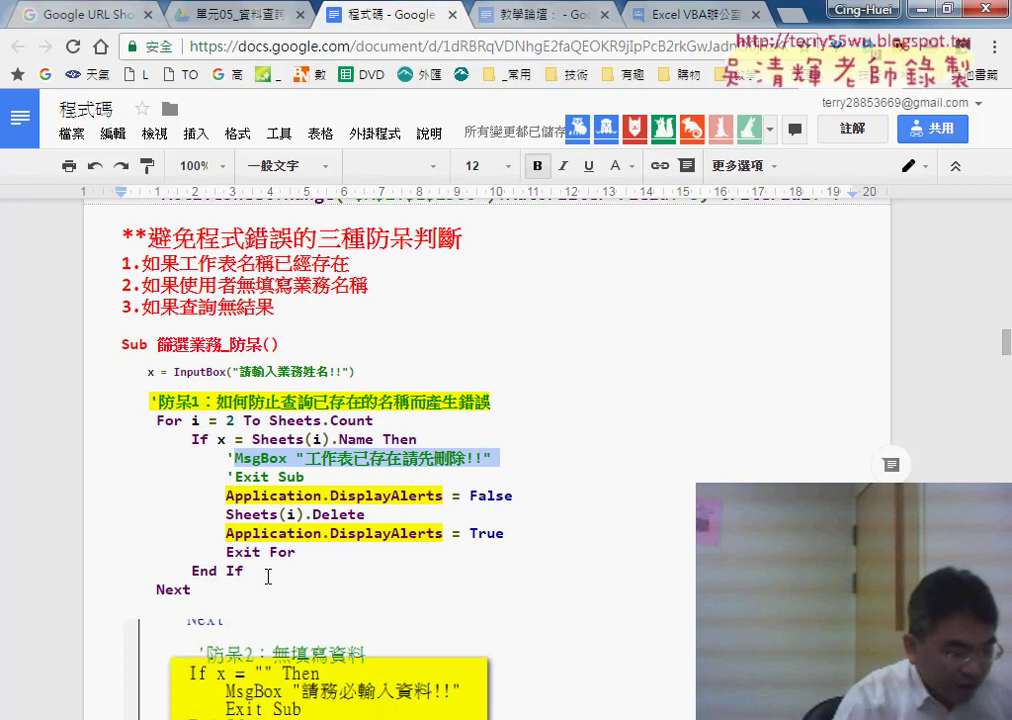
click(921, 12)
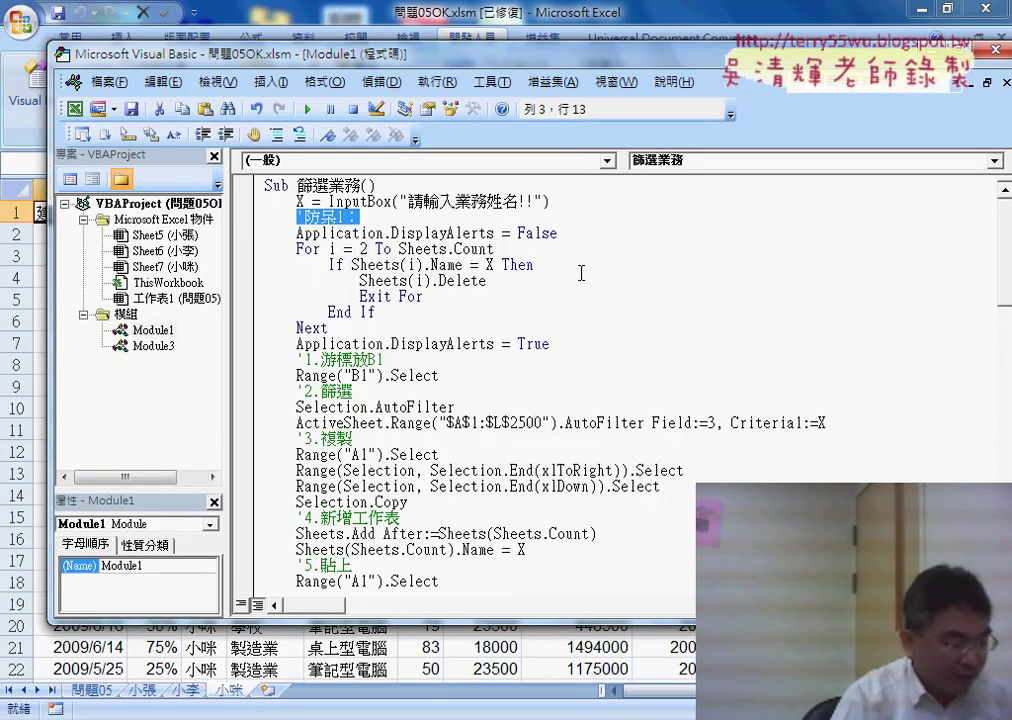
- Rerun 篩選業務 from the 問題05 sheet for 小張, rebuilding its sheet without a warning
click(503, 356)
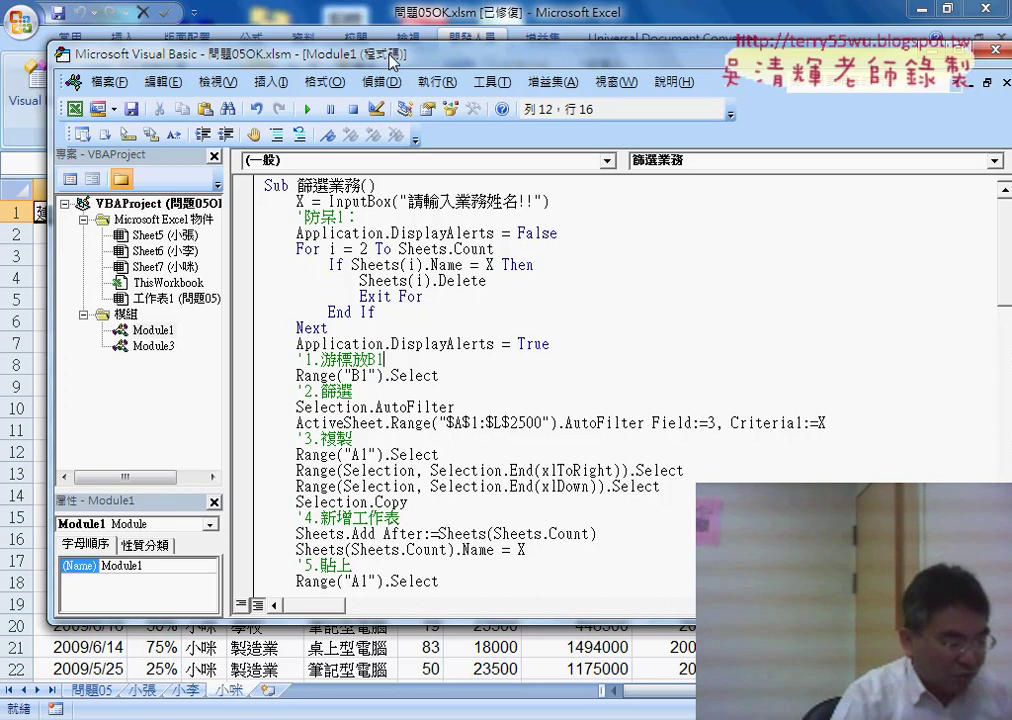
drag(393, 60, 366, 158)
key(alt+F11)
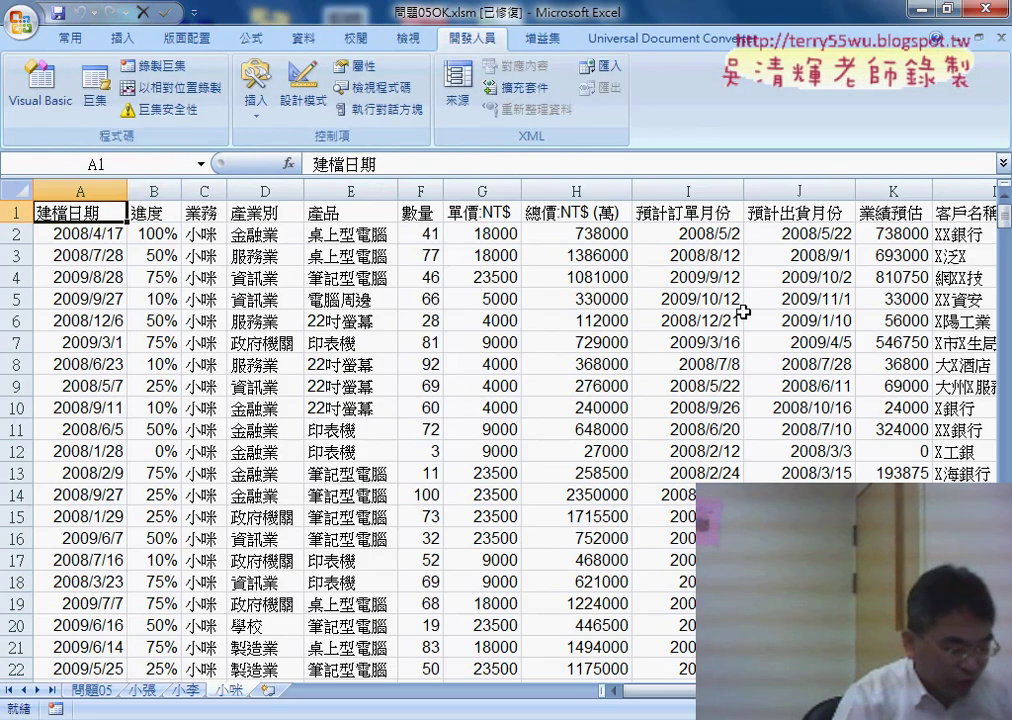
scroll(540, 545, right, 2)
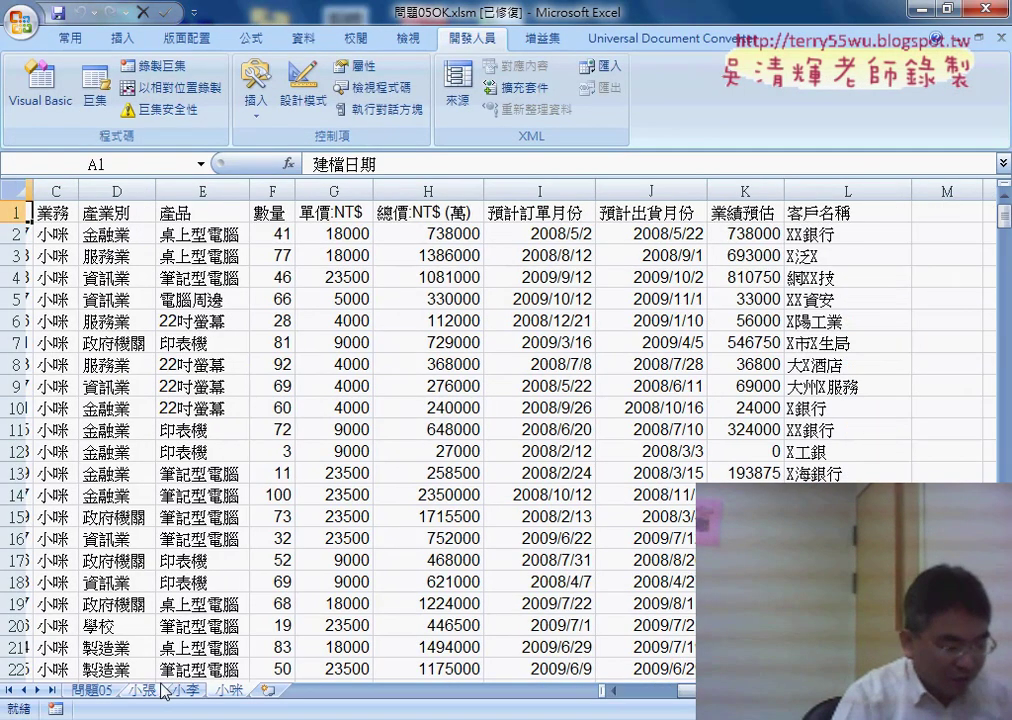
click(115, 689)
click(912, 216)
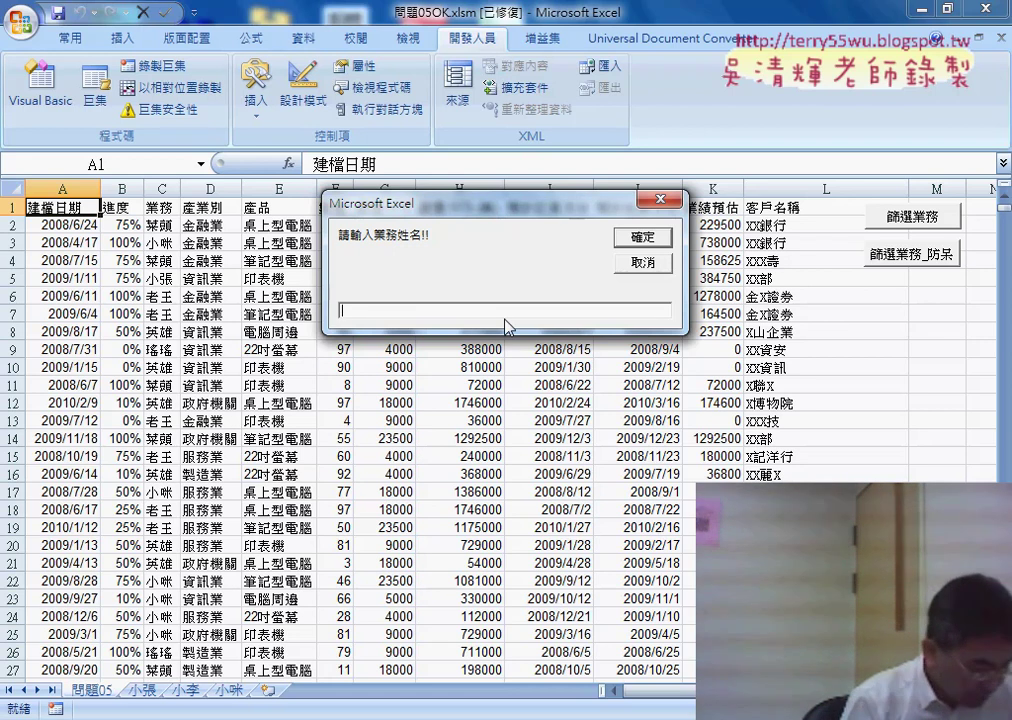
text(小張)
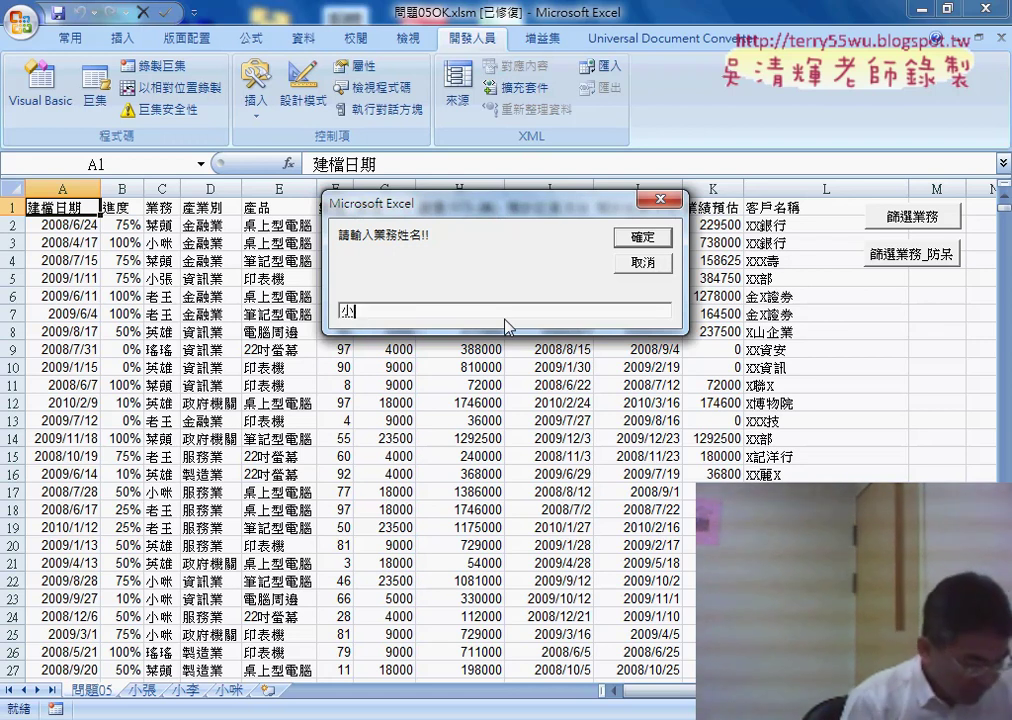
key(Return)
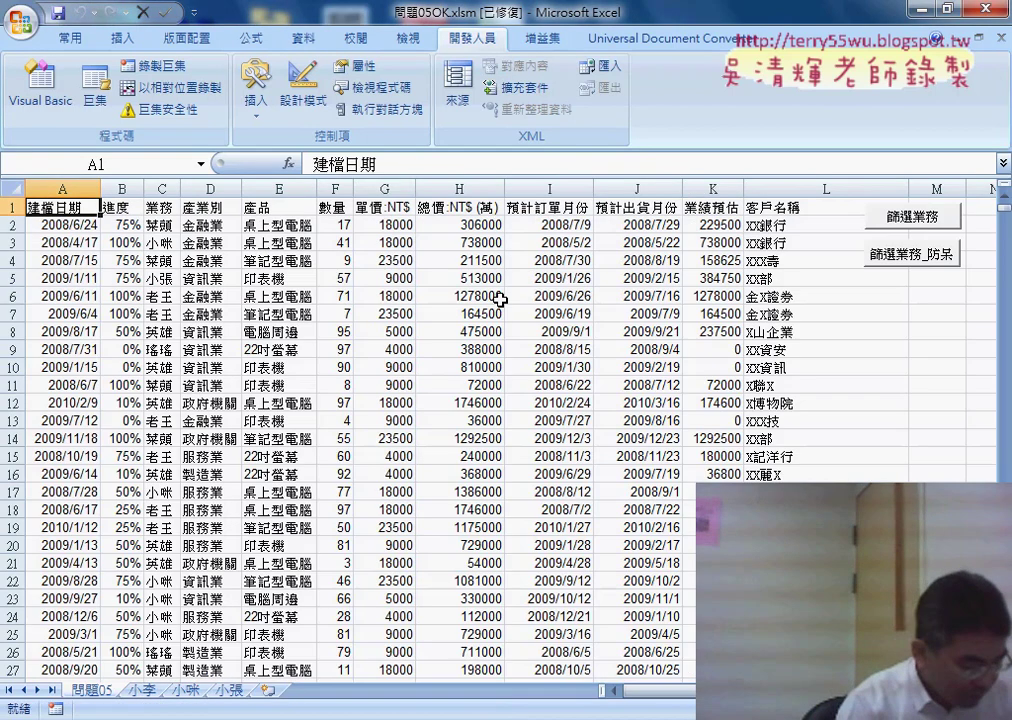